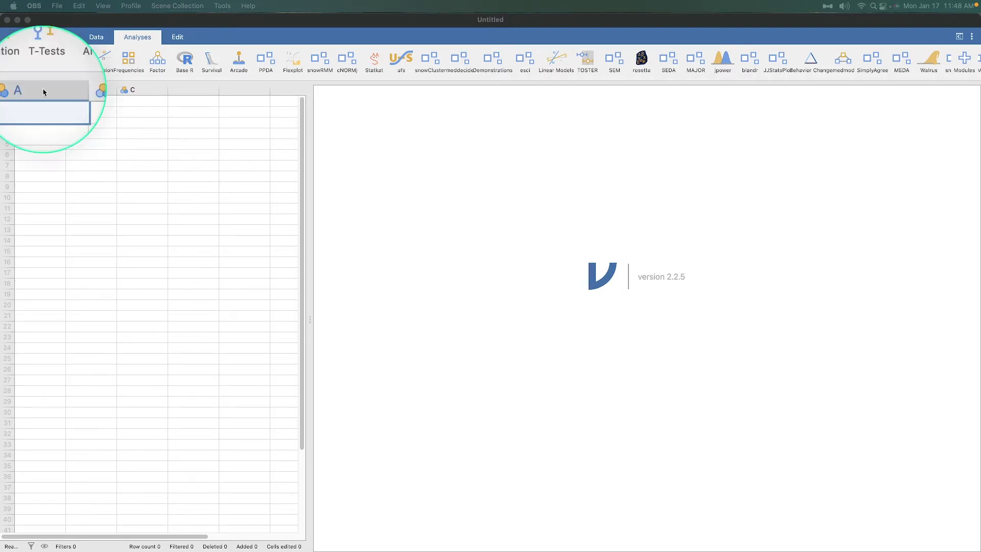
Open variable A's settings and enter the description "Do you typically eat breakfast on weekdays?".
{"action": "left_click", "coordinate": [56, 37]}
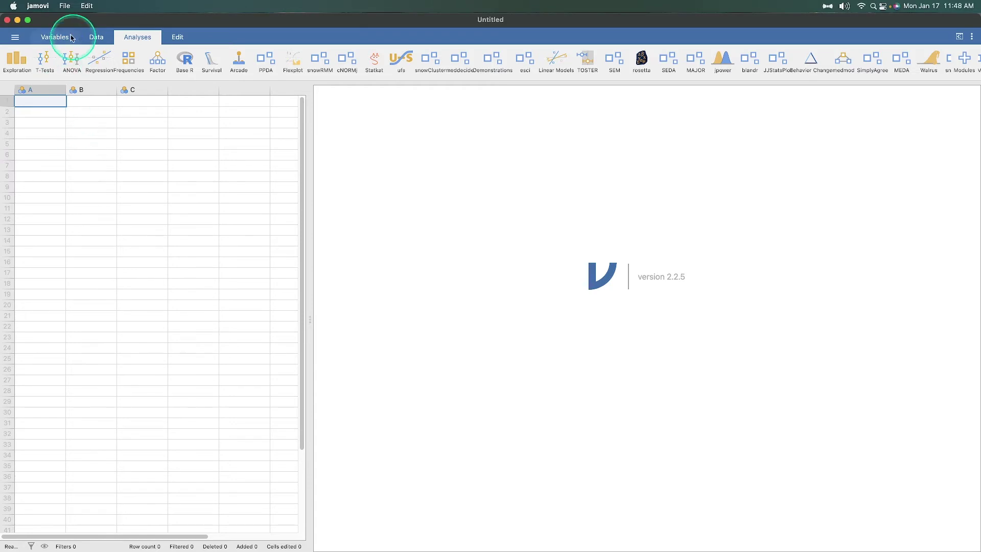
{"action": "left_click", "coordinate": [66, 37]}
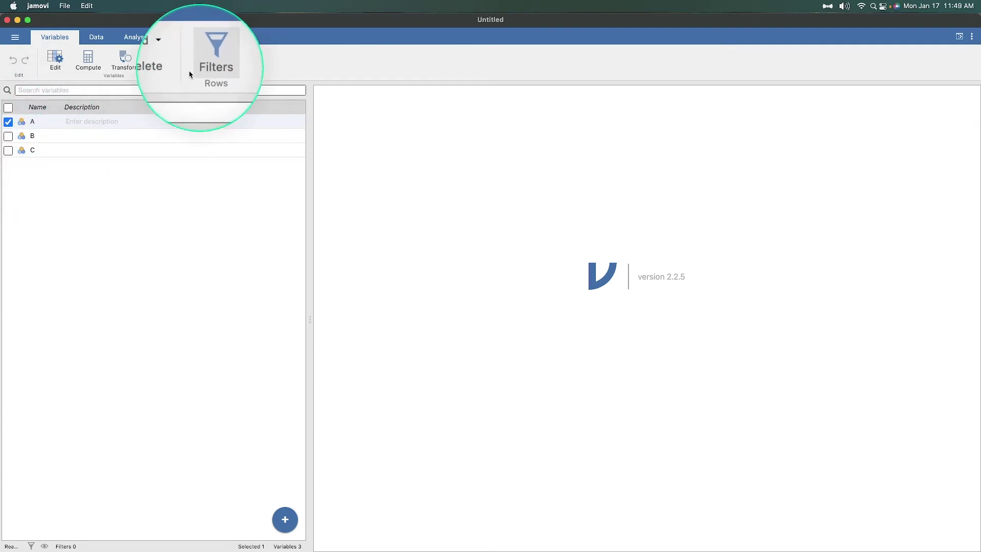
{"action": "left_click", "coordinate": [17, 64]}
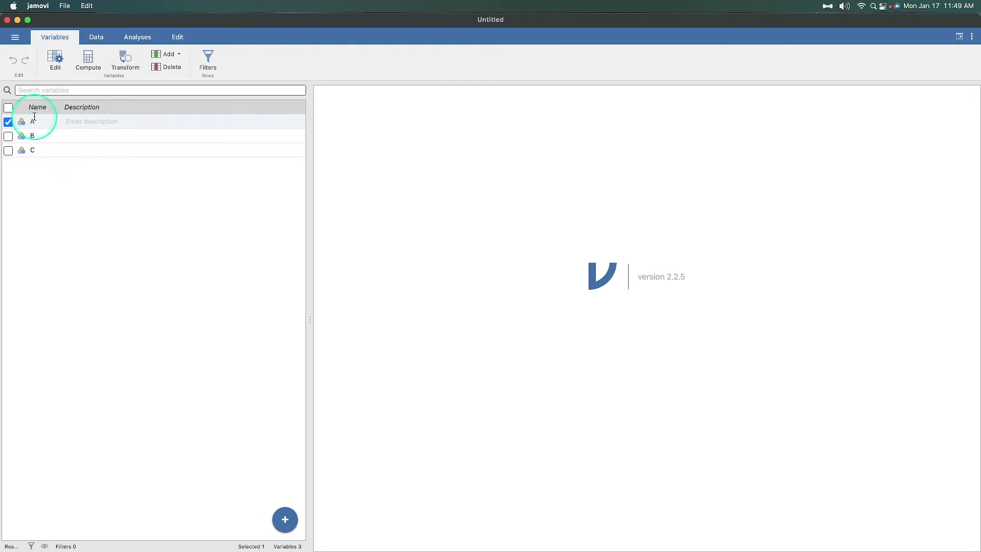
{"action": "left_click", "coordinate": [55, 60]}
{"action": "left_click", "coordinate": [377, 107]}
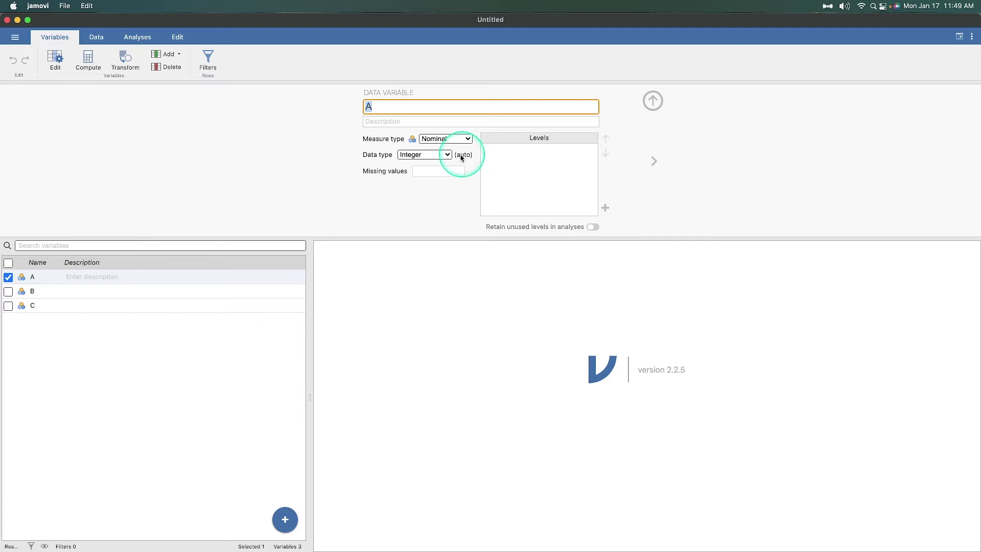
{"action": "left_click", "coordinate": [414, 121]}
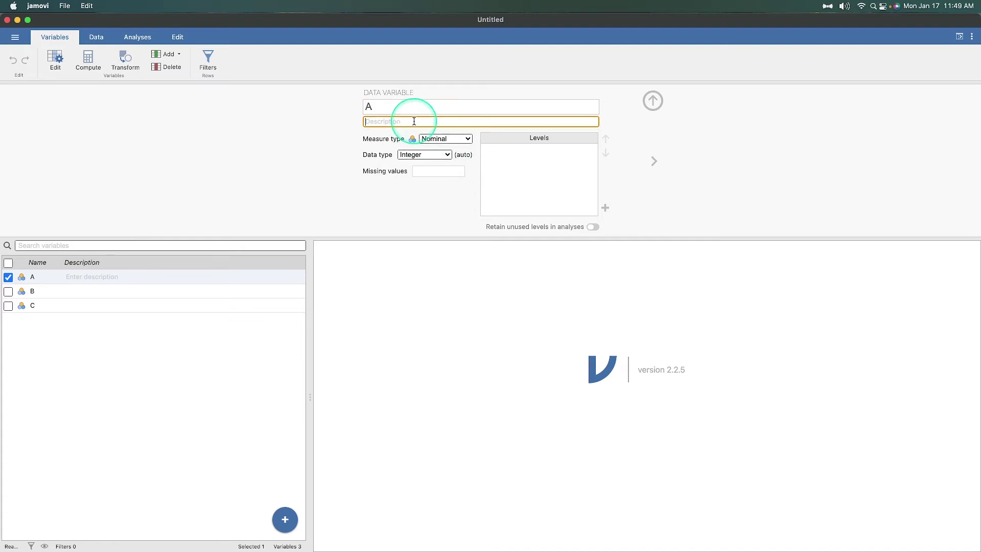
{"action": "type", "text": "Do you typically eat breakfast on wekdays"}
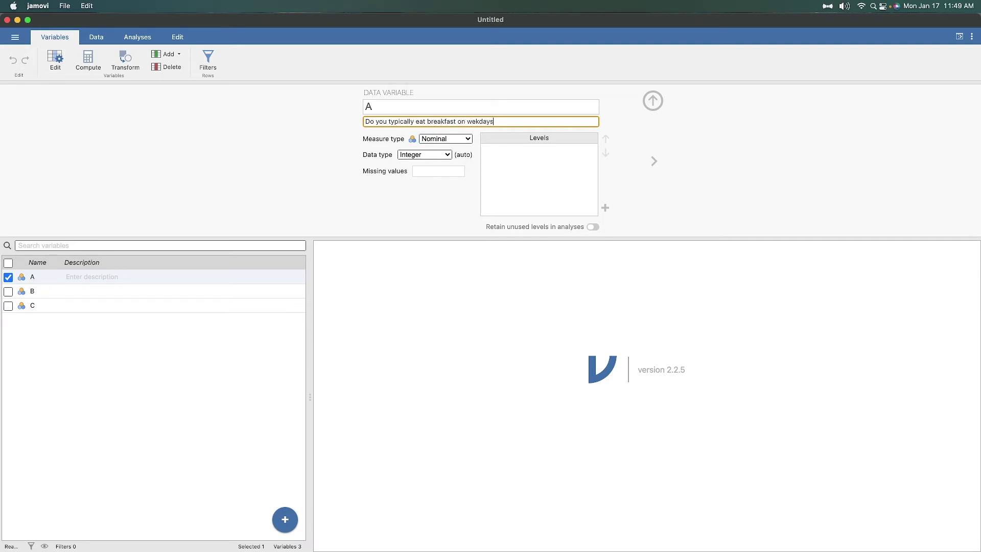
{"action": "left_click", "coordinate": [474, 122]}
{"action": "type", "text": "e"}
Rename variable A as eatbreak.
{"action": "left_click", "coordinate": [387, 106]}
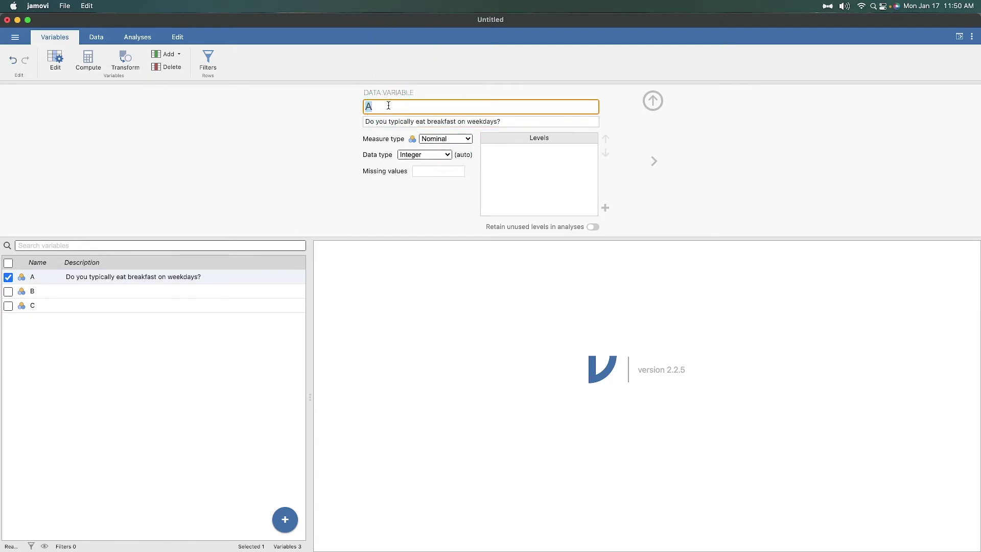
{"action": "type", "text": "eatbreak"}
{"action": "left_click", "coordinate": [391, 102]}
{"action": "left_click_drag", "start_coordinate": [368, 122], "coordinate": [595, 123]}
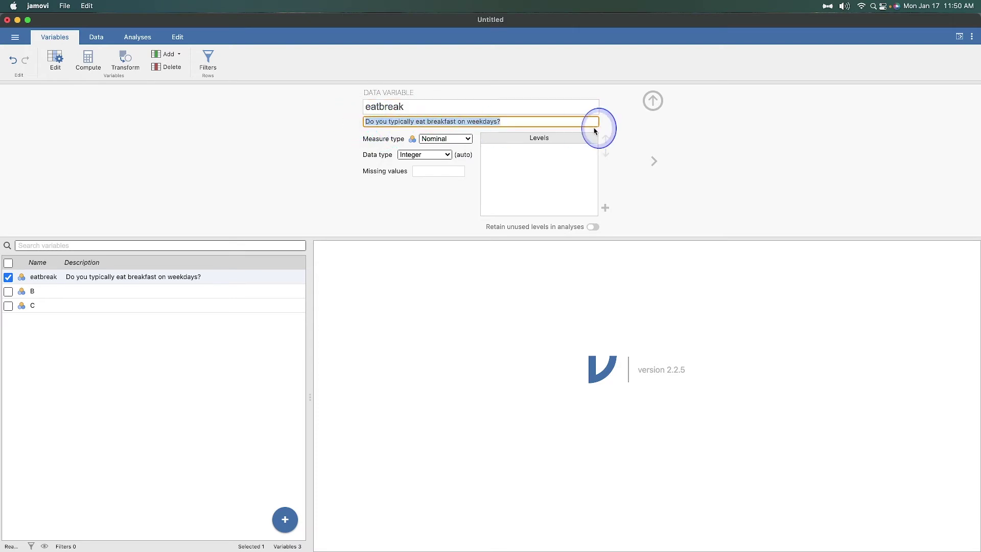
Set eatbreak's measure type to Nominal, keeping the Integer data type and leaving missing values blank.
{"action": "left_click", "coordinate": [435, 142]}
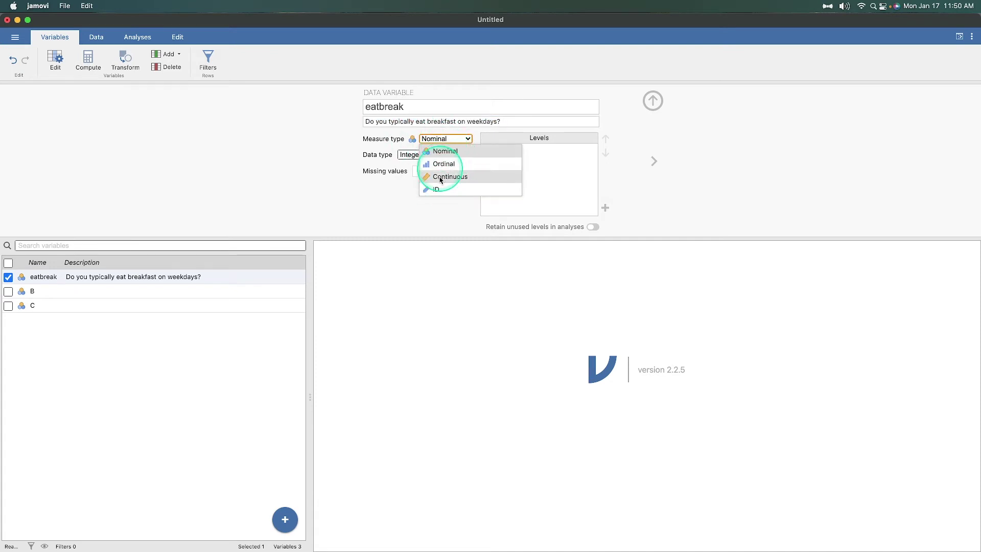
{"action": "left_click", "coordinate": [440, 152]}
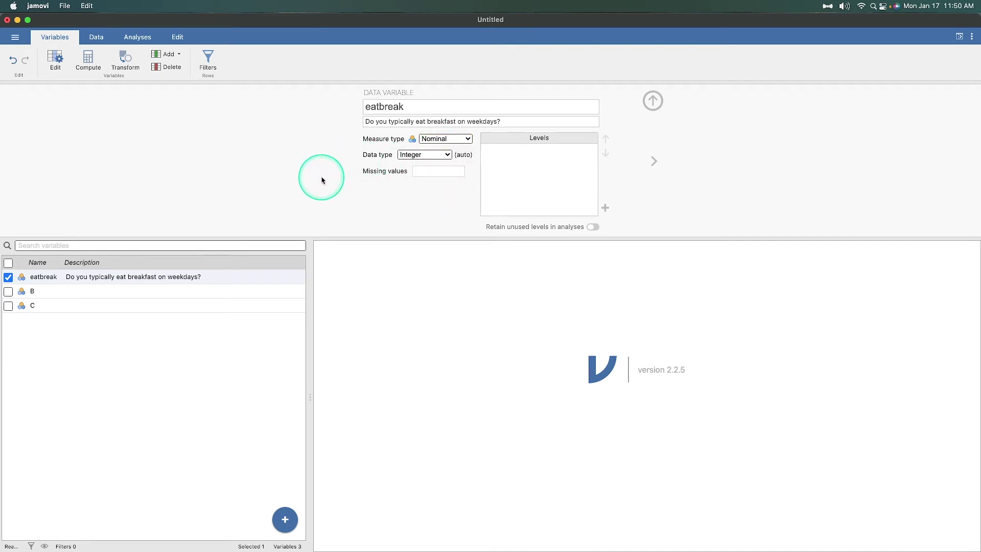
{"action": "left_click", "coordinate": [414, 157]}
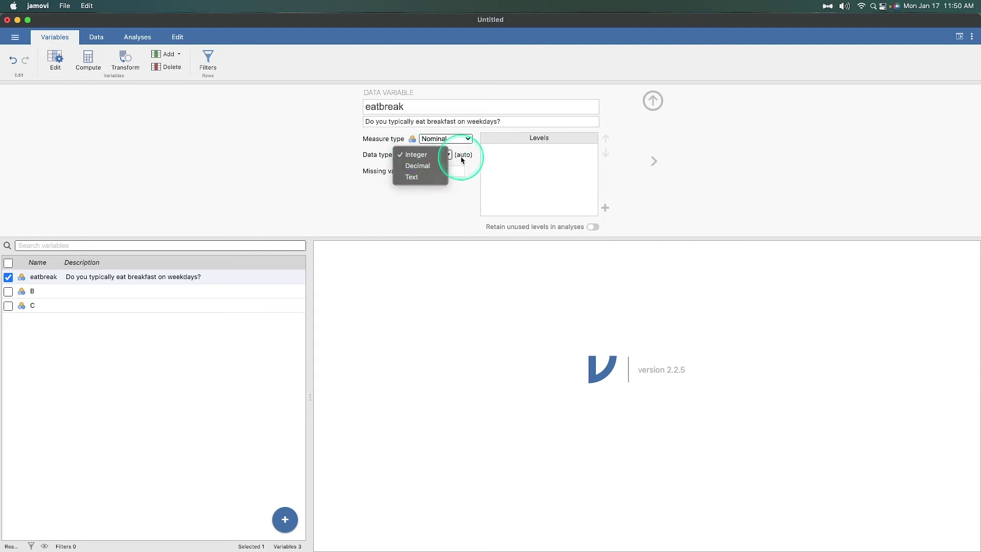
{"action": "left_click", "coordinate": [416, 163]}
{"action": "left_click", "coordinate": [340, 163]}
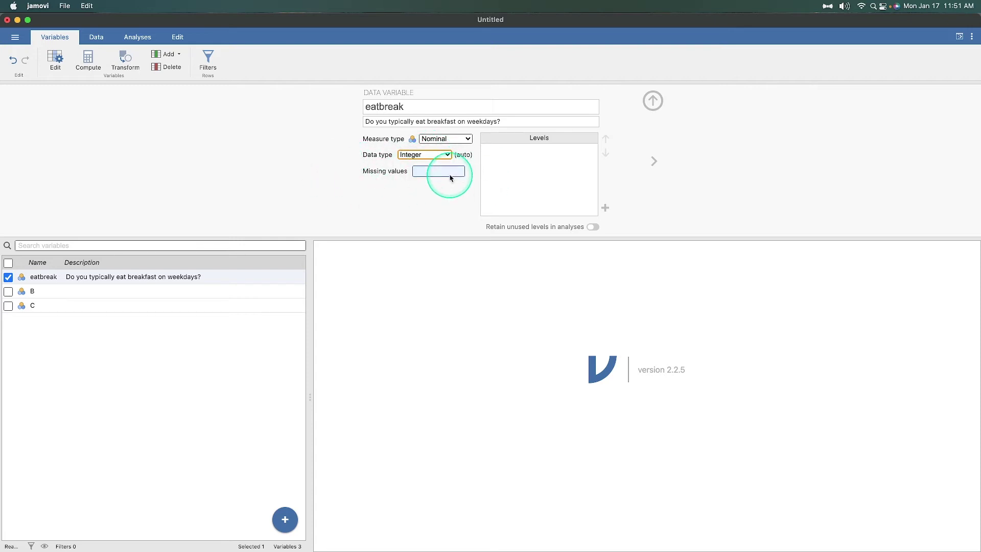
{"action": "left_click", "coordinate": [436, 172]}
{"action": "left_click", "coordinate": [538, 154]}
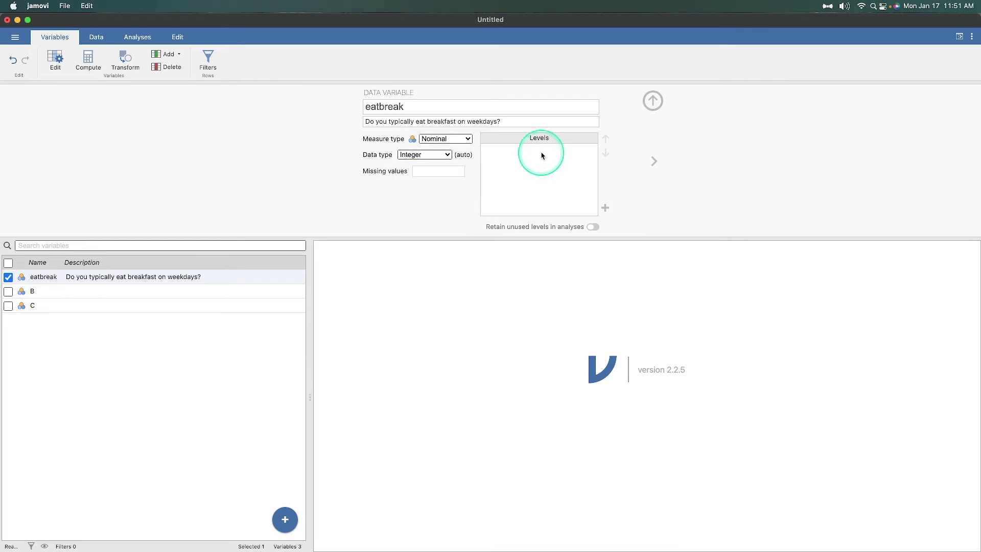
Add the levels 0 and 1 to the eatbreak variable.
{"action": "left_click", "coordinate": [605, 208]}
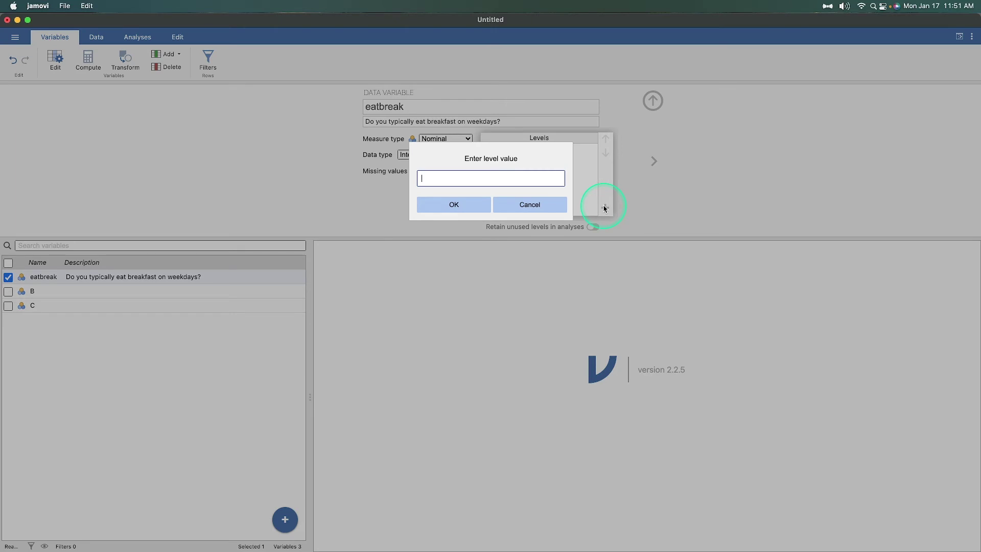
{"action": "type", "text": "0"}
{"action": "left_click", "coordinate": [444, 206]}
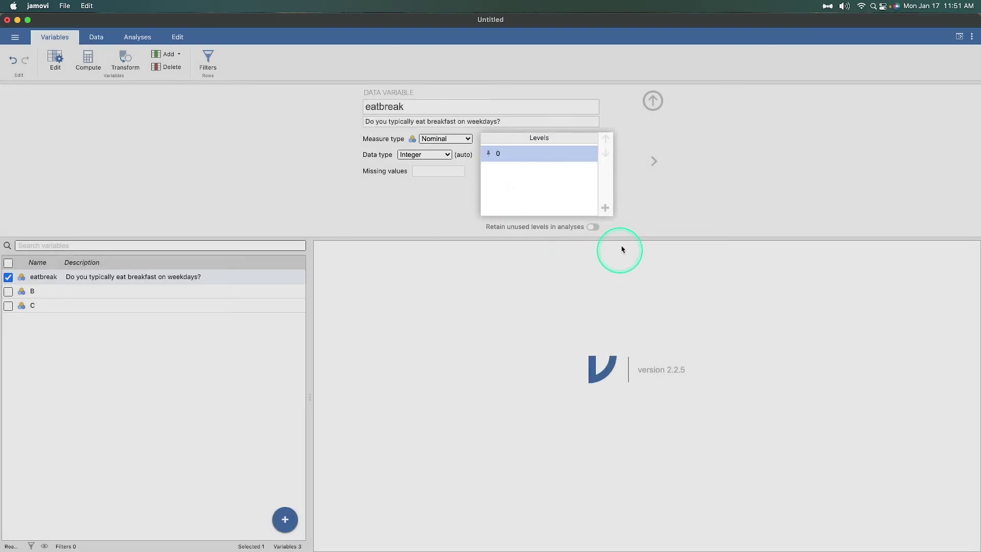
{"action": "left_click", "coordinate": [606, 208]}
{"action": "type", "text": "1"}
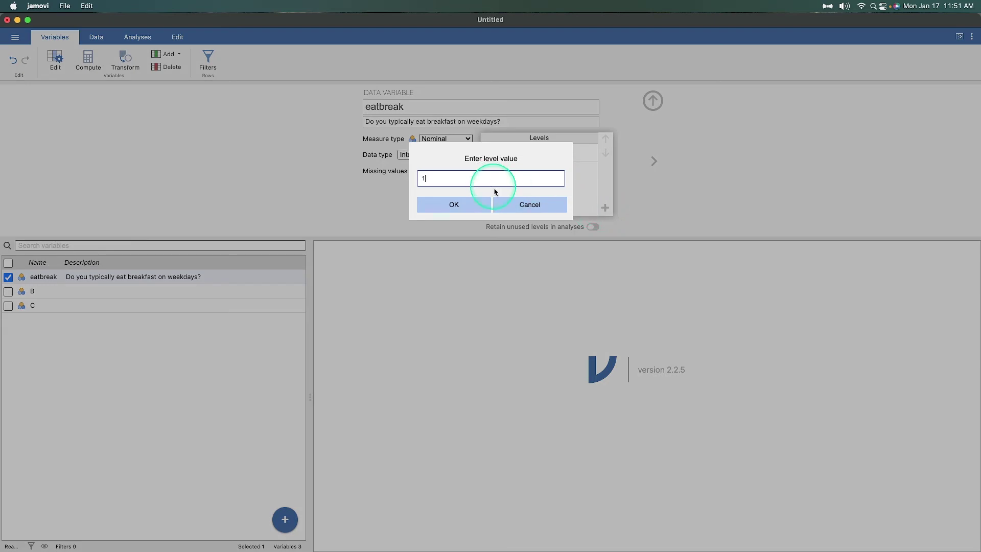
{"action": "left_click", "coordinate": [452, 206]}
Move level 1 above level 0 in eatbreak's level order and restore the original order.
{"action": "left_click", "coordinate": [544, 152]}
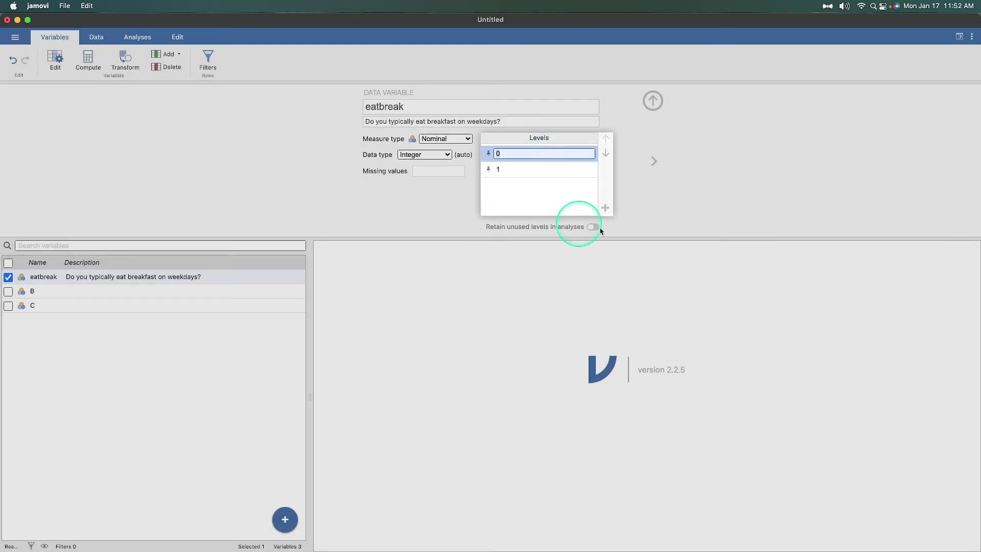
{"action": "left_click", "coordinate": [614, 275]}
{"action": "left_click", "coordinate": [498, 153]}
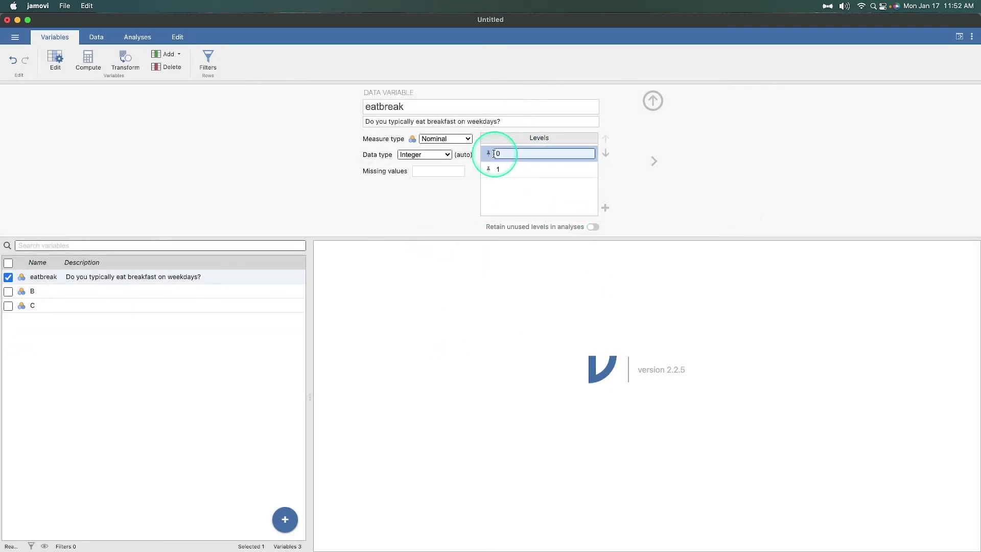
{"action": "left_click", "coordinate": [487, 171]}
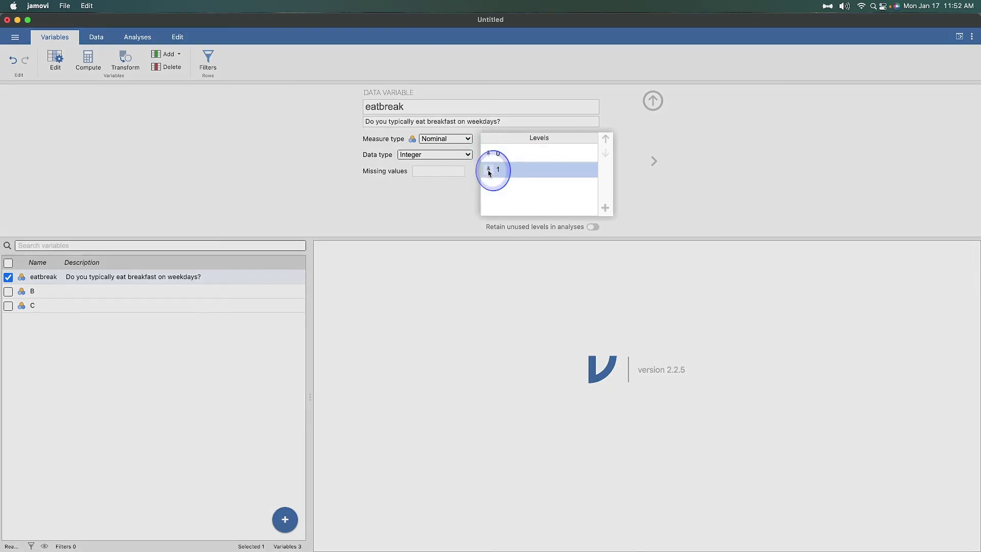
{"action": "left_click", "coordinate": [488, 155]}
{"action": "left_click", "coordinate": [489, 167]}
{"action": "left_click", "coordinate": [488, 156]}
{"action": "left_click", "coordinate": [491, 169]}
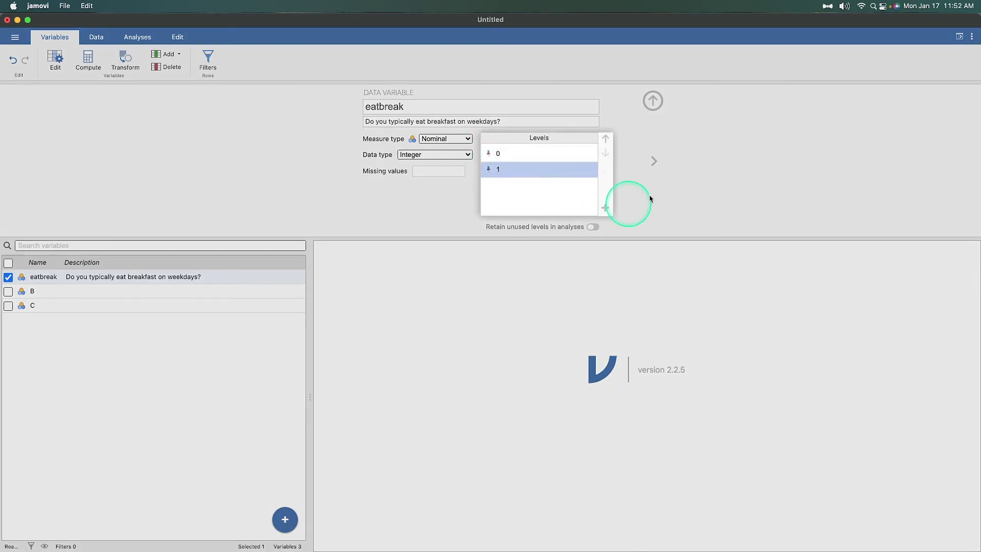
{"action": "left_click", "coordinate": [605, 139]}
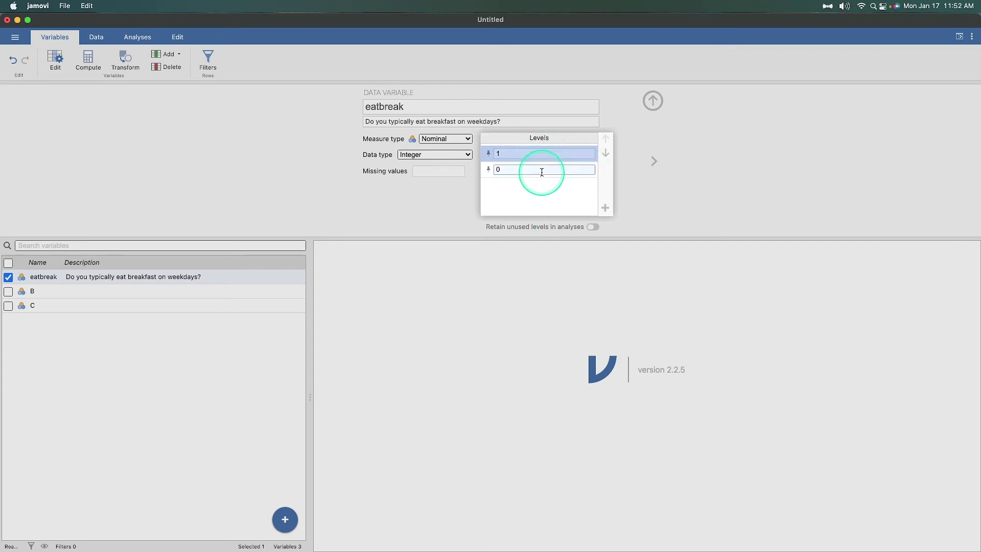
{"action": "left_click", "coordinate": [579, 167]}
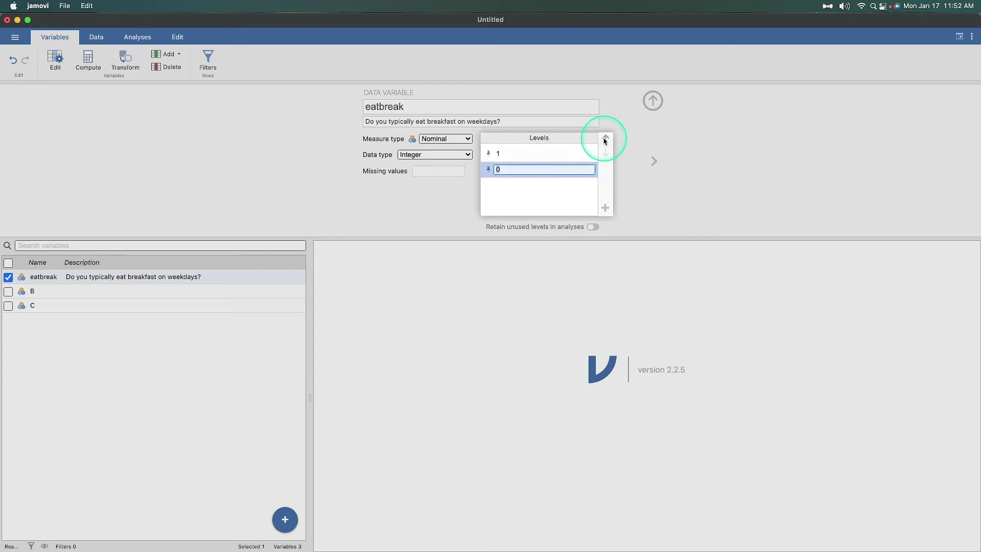
{"action": "left_click", "coordinate": [605, 139]}
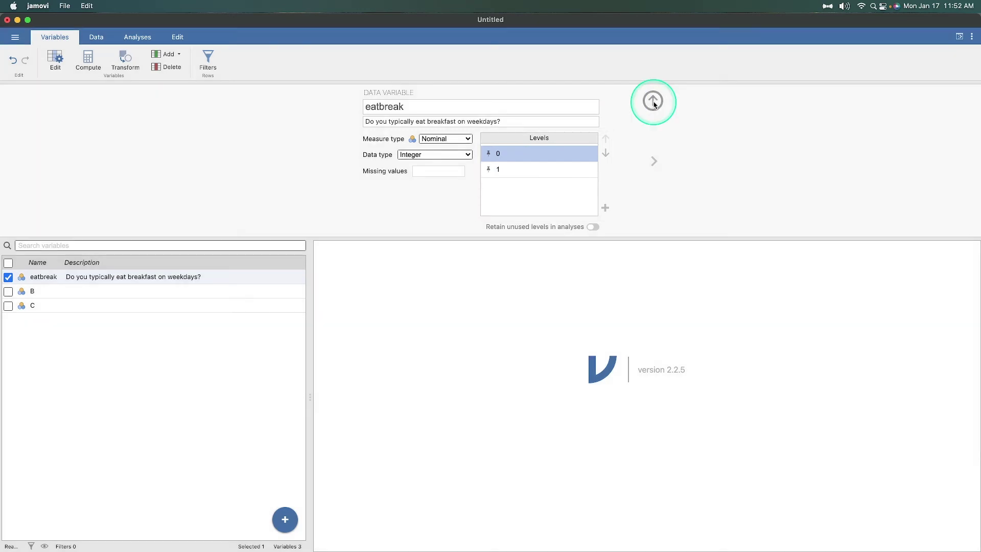
Close the variable settings and enter 1, 0, 0, 0, 0, 1, 0, 1, 0, 1 in rows 1 to 10 of the eatbreak column.
{"action": "left_click", "coordinate": [651, 105]}
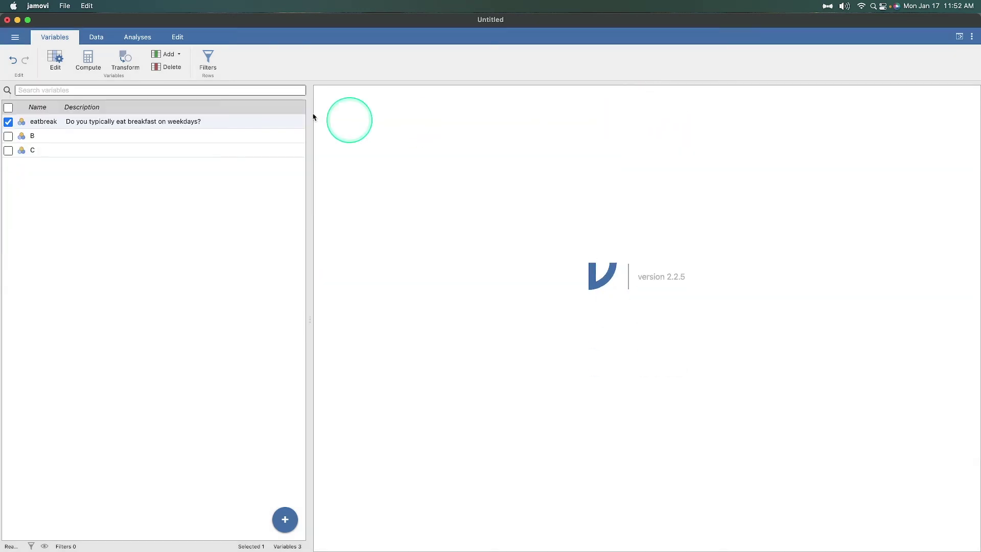
{"action": "left_click", "coordinate": [96, 37]}
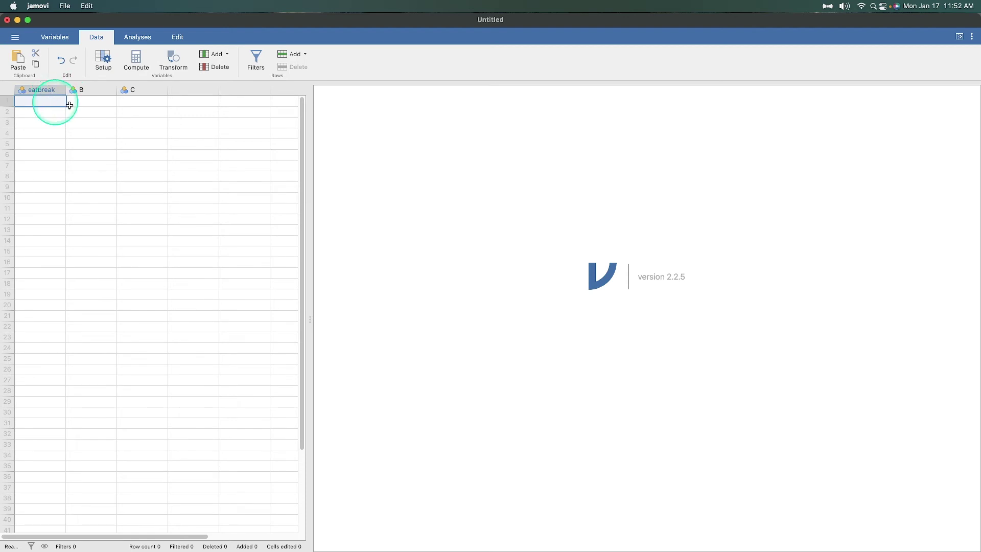
{"action": "type", "text": "1"}
{"action": "key", "text": "Return"}
{"action": "type", "text": "01"}
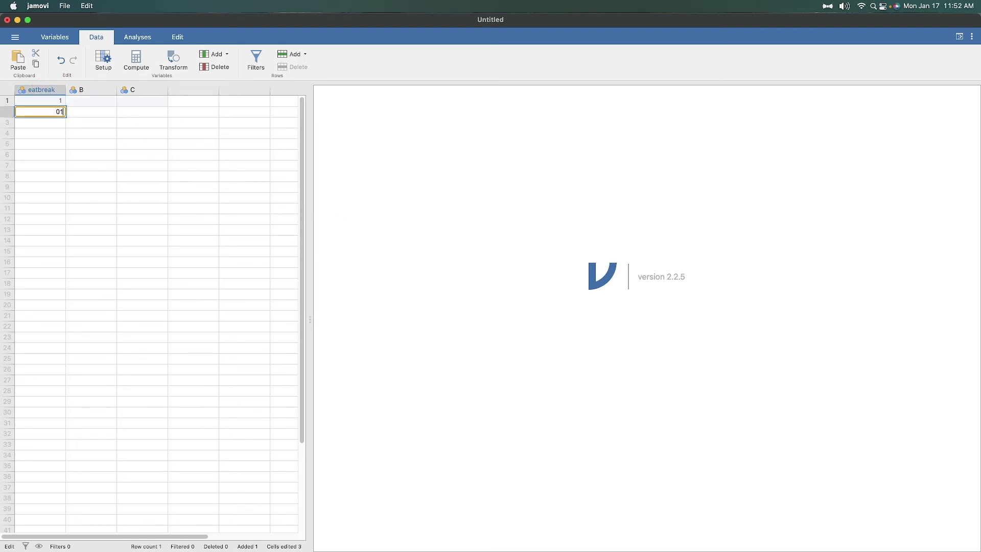
{"action": "key", "text": "Return"}
{"action": "type", "text": "0"}
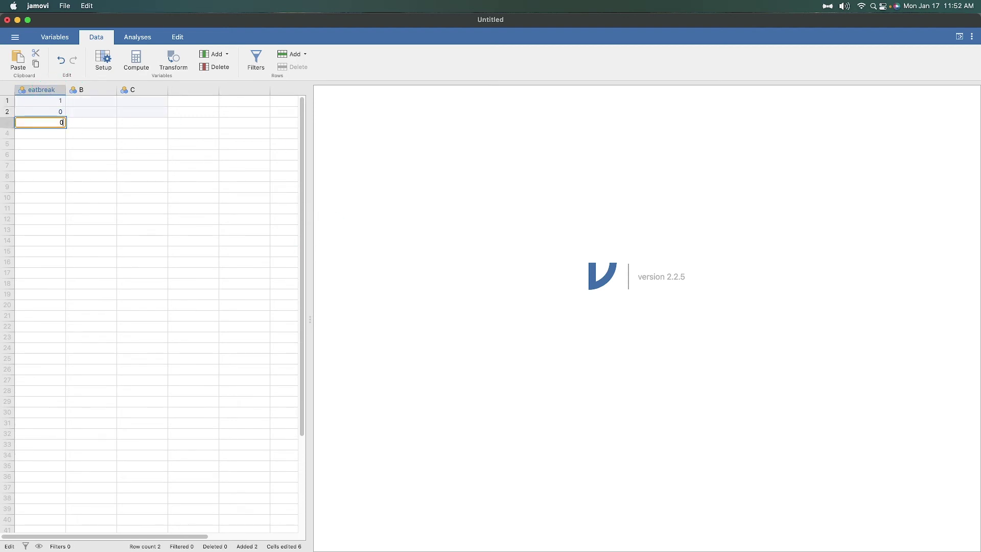
{"action": "key", "text": "Return"}
{"action": "type", "text": "0"}
{"action": "key", "text": "Return"}
{"action": "type", "text": "0"}
{"action": "key", "text": "Return"}
{"action": "type", "text": "1"}
{"action": "key", "text": "Return"}
{"action": "type", "text": "0"}
{"action": "key", "text": "Return"}
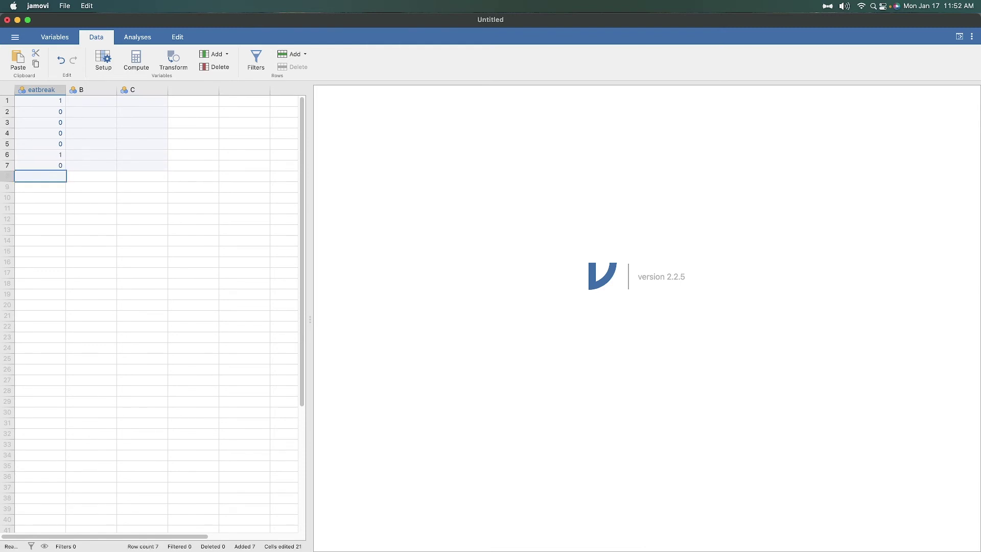
{"action": "type", "text": "1"}
{"action": "key", "text": "Return"}
{"action": "type", "text": "0"}
{"action": "key", "text": "Return"}
{"action": "type", "text": "1"}
{"action": "key", "text": "Return"}
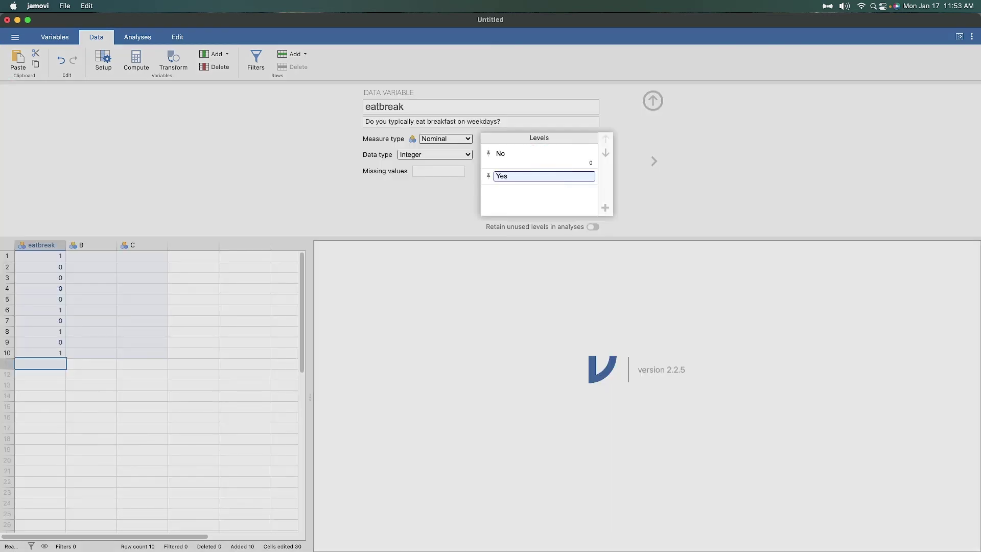
Apply the labels No for level 0 and Yes for level 1 of eatbreak.
{"action": "left_click", "coordinate": [536, 156]}
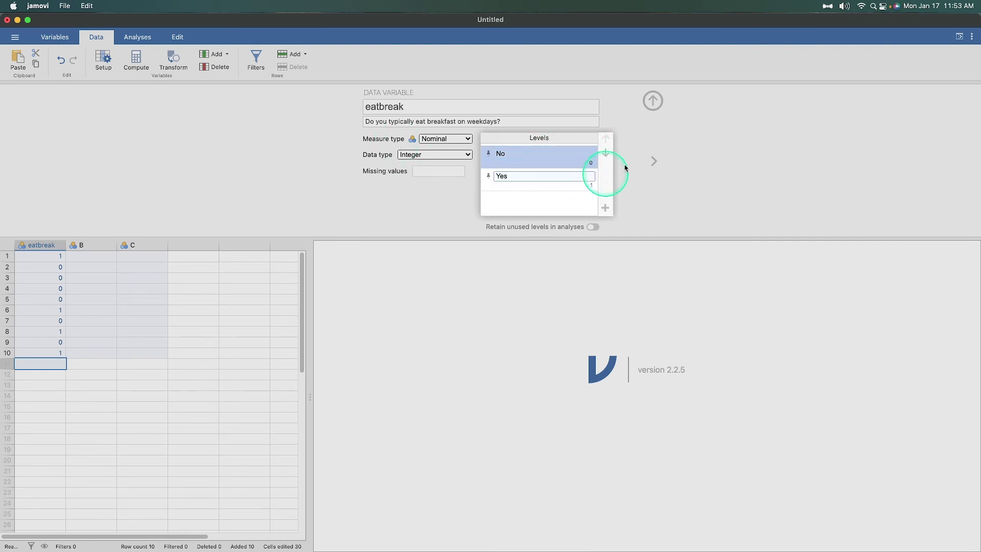
{"action": "left_click", "coordinate": [698, 200]}
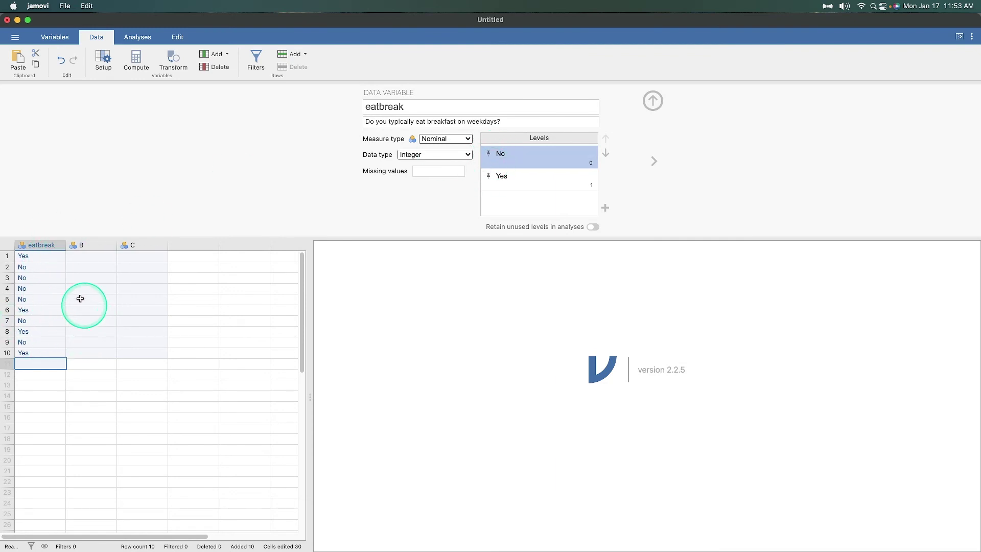
{"action": "left_click", "coordinate": [535, 118]}
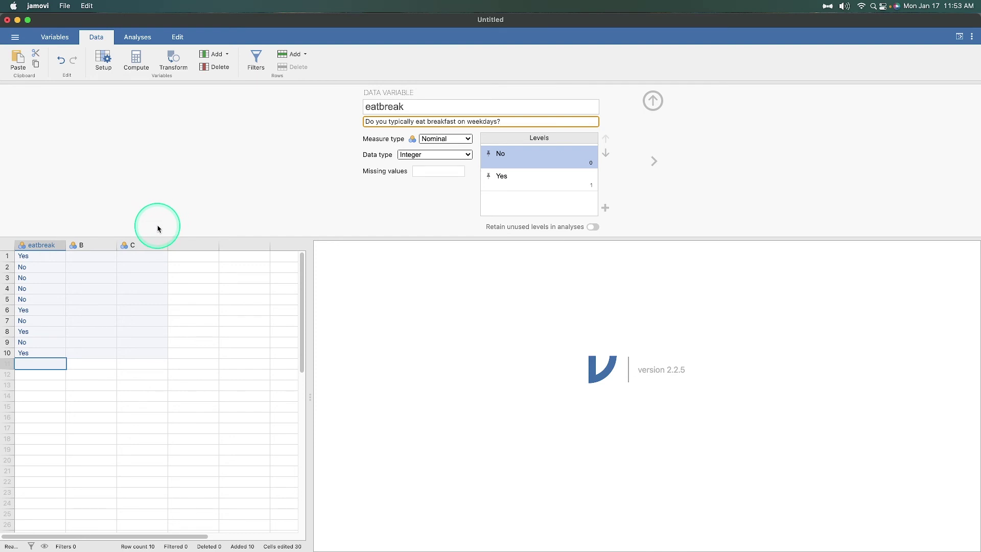
Give variable B the description "Dogs are the best pet".
{"action": "left_click", "coordinate": [91, 246]}
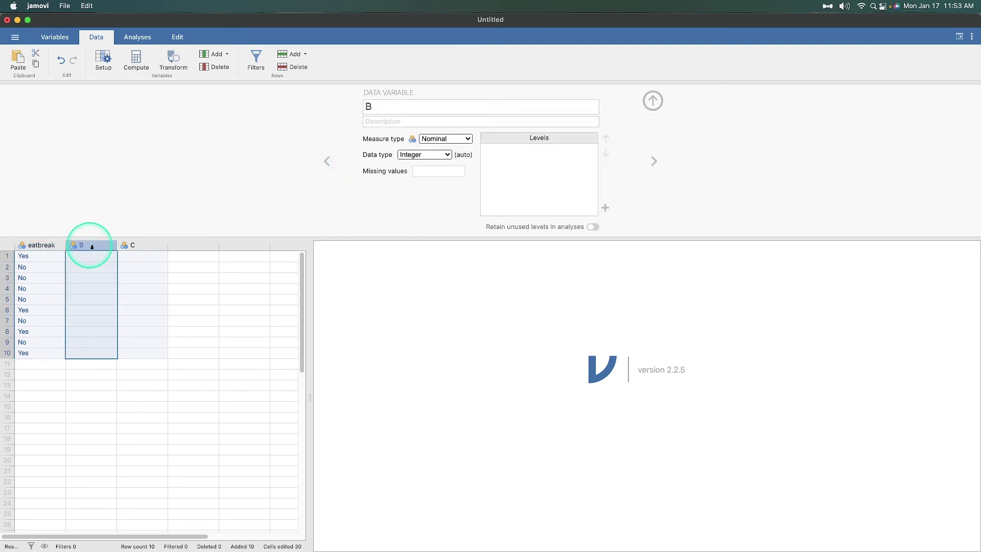
{"action": "left_click", "coordinate": [385, 105]}
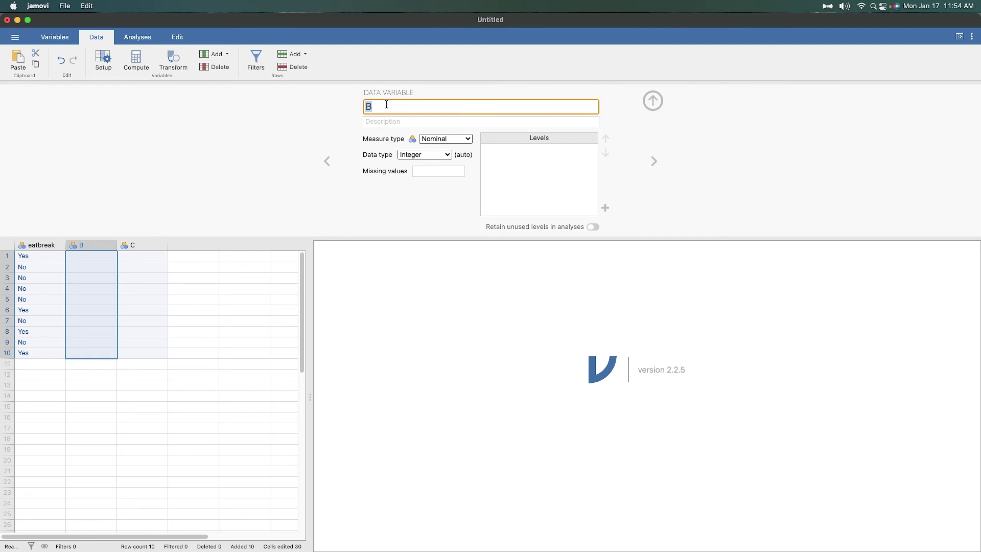
{"action": "left_click", "coordinate": [390, 121]}
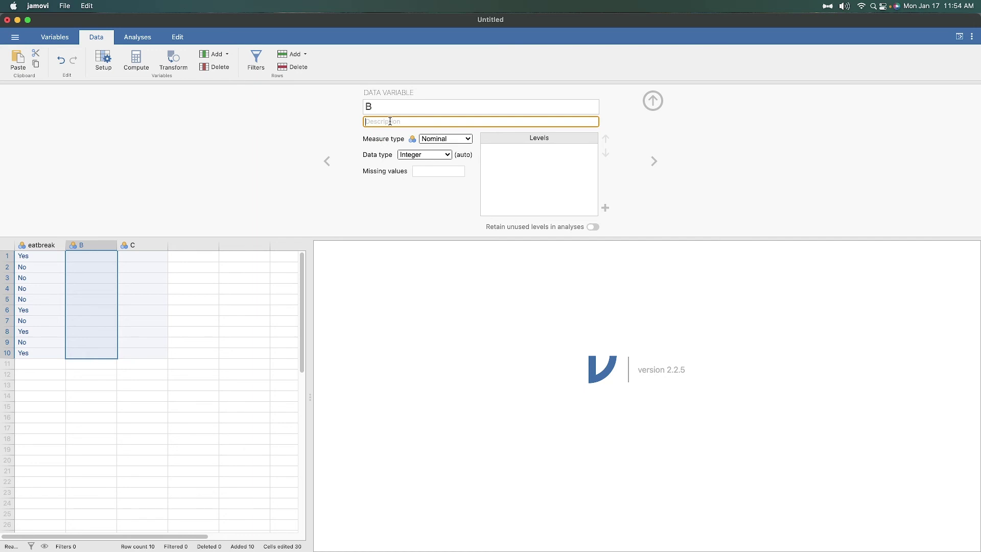
{"action": "type", "text": "Are dogs the best?"}
{"action": "left_click", "coordinate": [413, 118]}
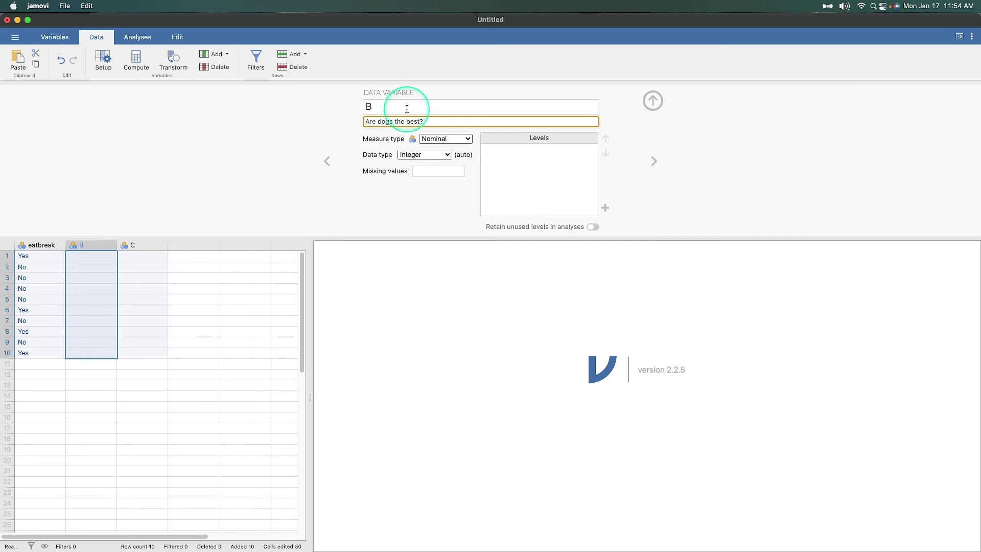
{"action": "left_click_drag", "start_coordinate": [428, 123], "coordinate": [359, 122]}
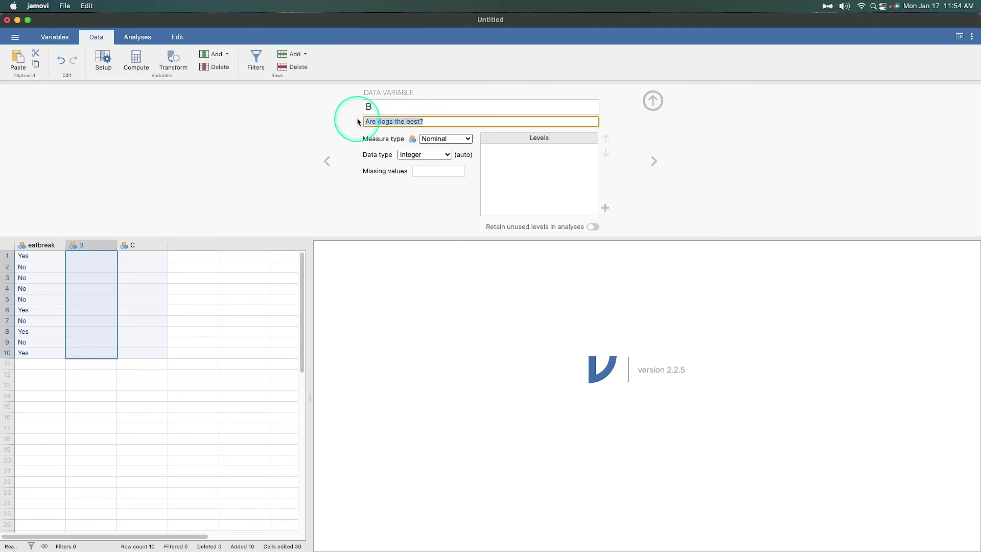
{"action": "type", "text": "Dogs"}
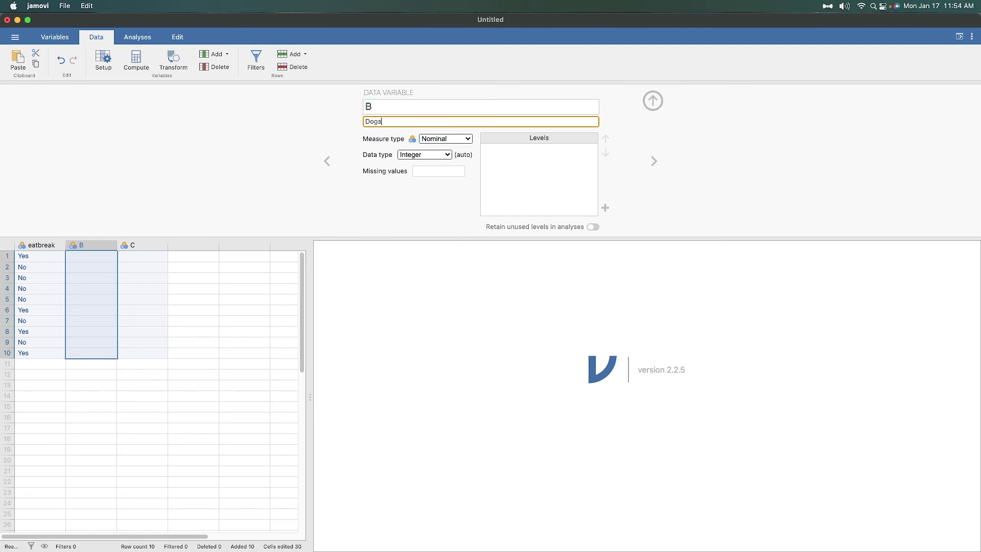
{"action": "type", "text": " are the best pet"}
Rename variable B to Dogsbest.
{"action": "left_click", "coordinate": [383, 105]}
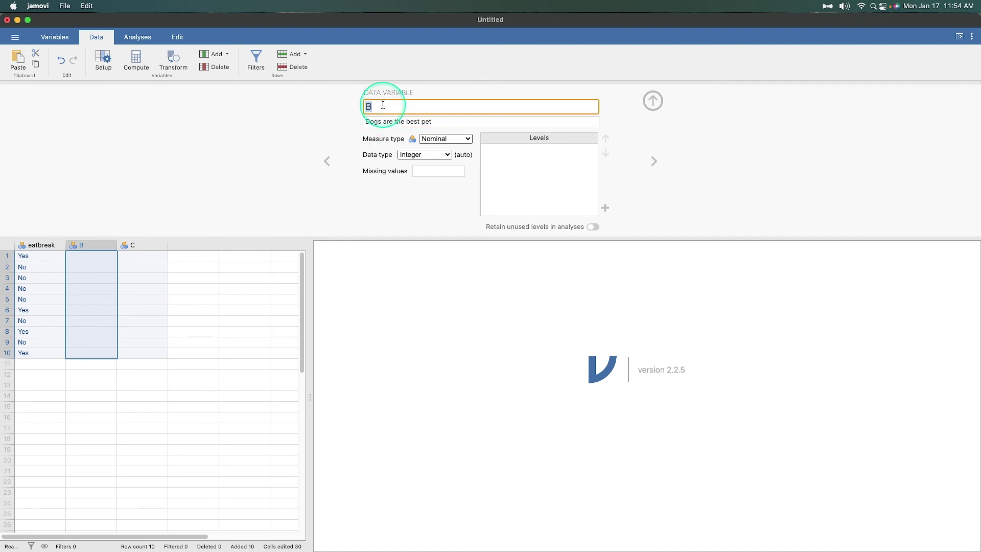
{"action": "left_click", "coordinate": [376, 106]}
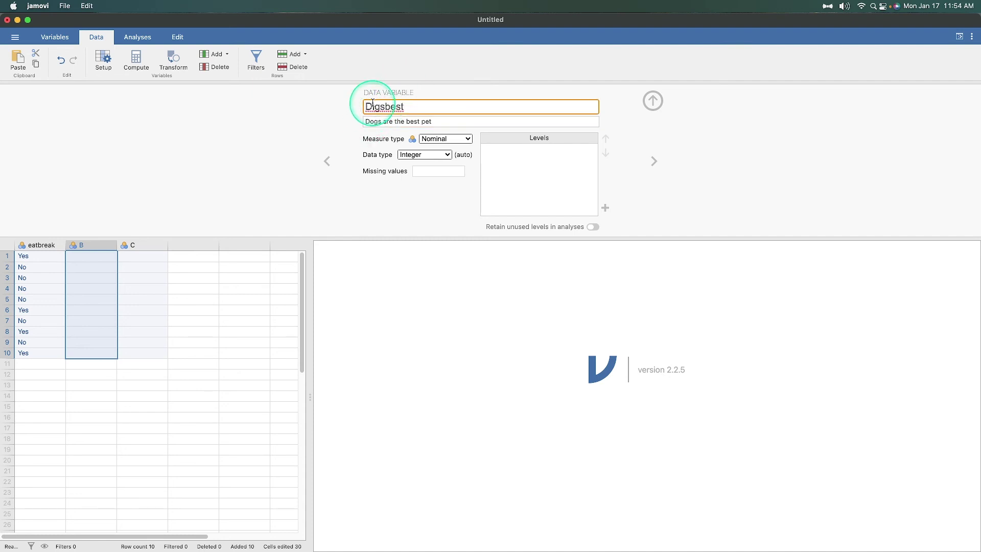
{"action": "key", "text": "BackSpace"}
{"action": "type", "text": "o"}
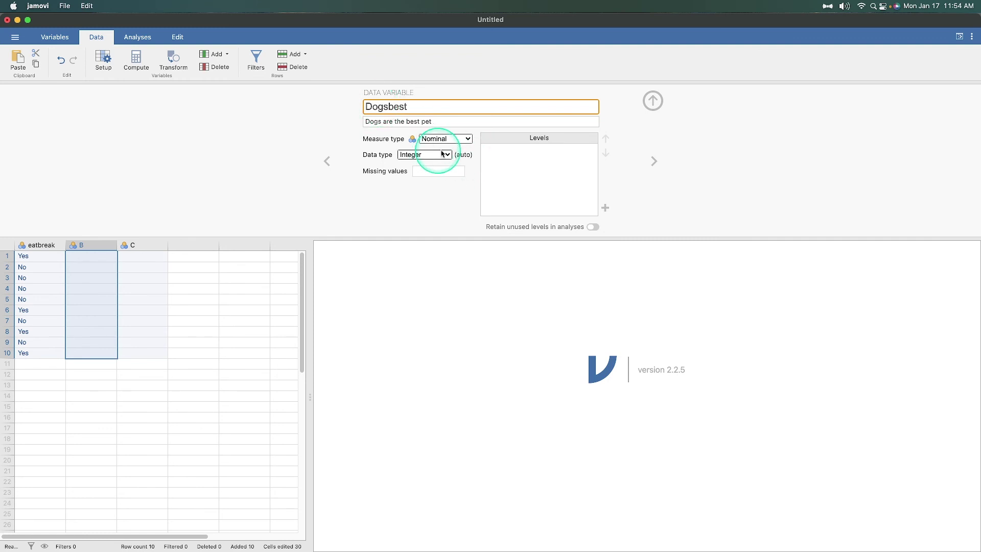
{"action": "left_click", "coordinate": [568, 155]}
{"action": "left_click", "coordinate": [604, 207]}
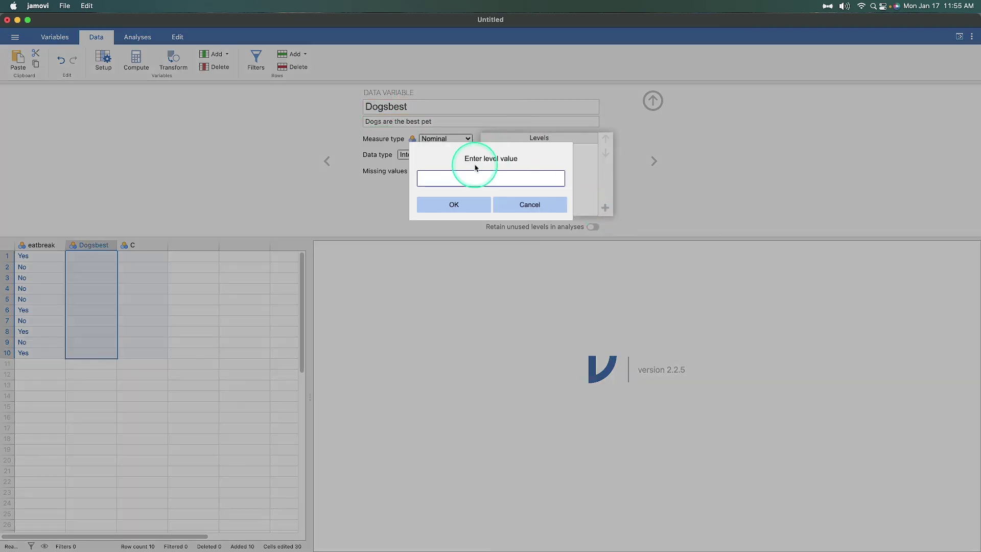
{"action": "type", "text": "1"}
{"action": "key", "text": "Return"}
{"action": "left_click", "coordinate": [507, 153]}
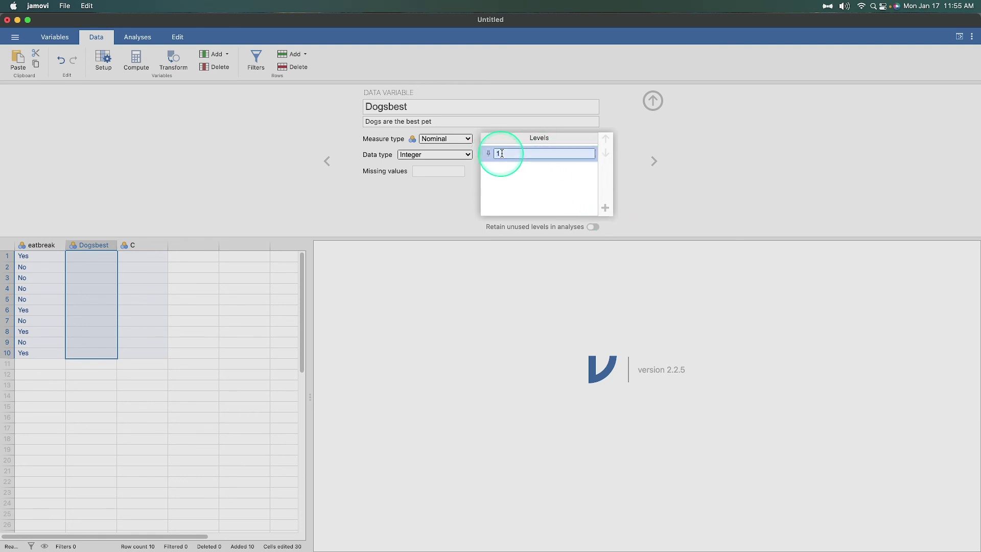
{"action": "key", "text": "BackSpace"}
Set the measure type of the Dogsbest variable to Ordinal.
{"action": "left_click", "coordinate": [438, 138]}
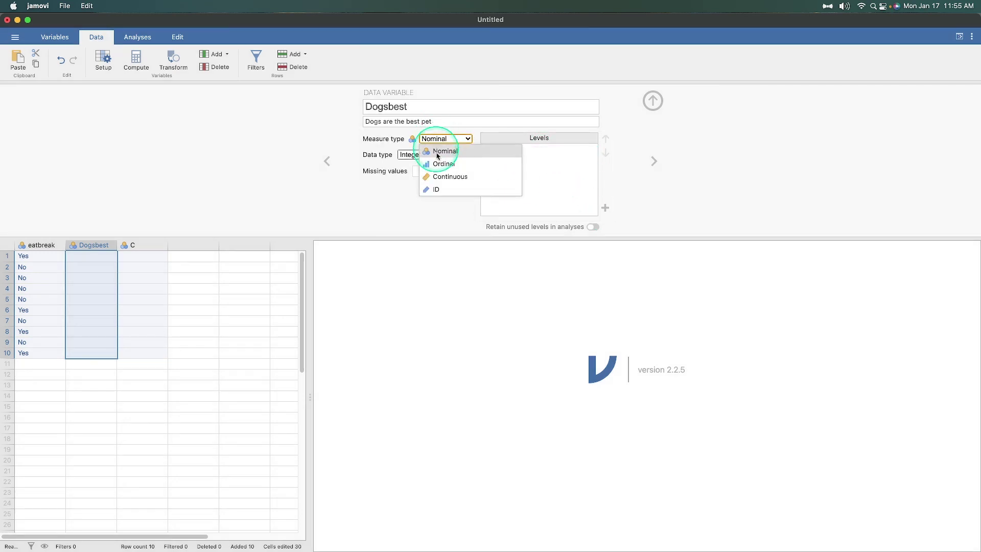
{"action": "left_click", "coordinate": [427, 173]}
{"action": "left_click", "coordinate": [442, 140]}
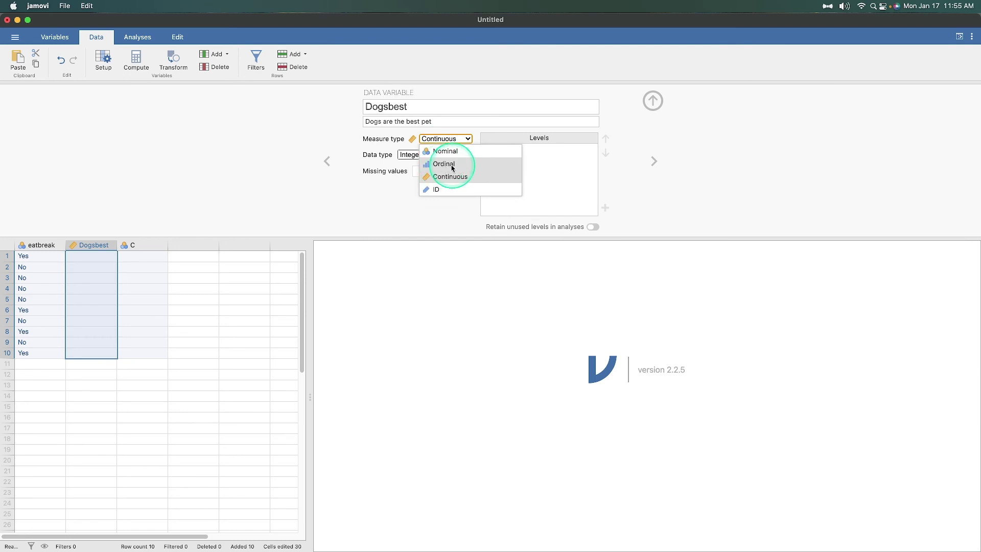
{"action": "left_click", "coordinate": [443, 164]}
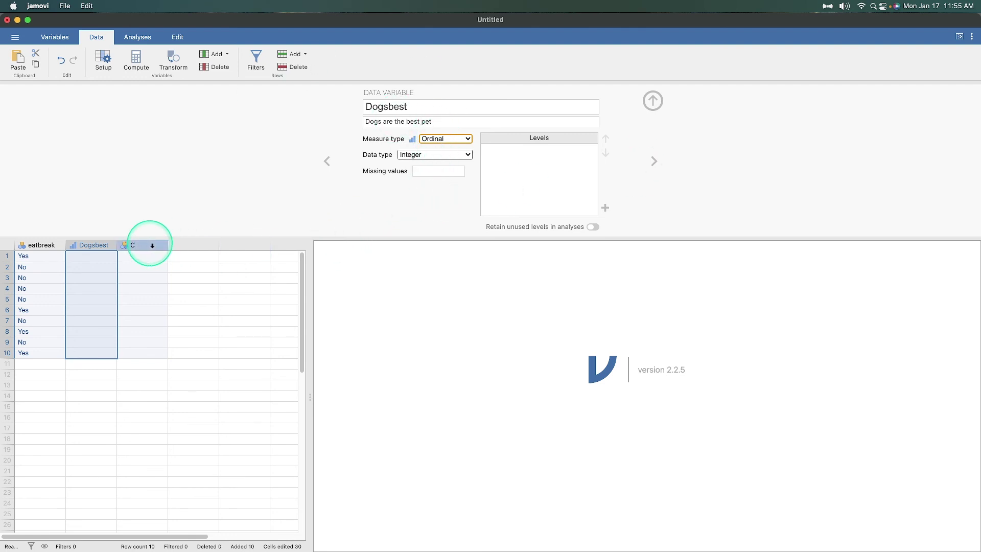
Describe variable C as "Cats are the best pet" and rename it Catsbest.
{"action": "left_click", "coordinate": [135, 245]}
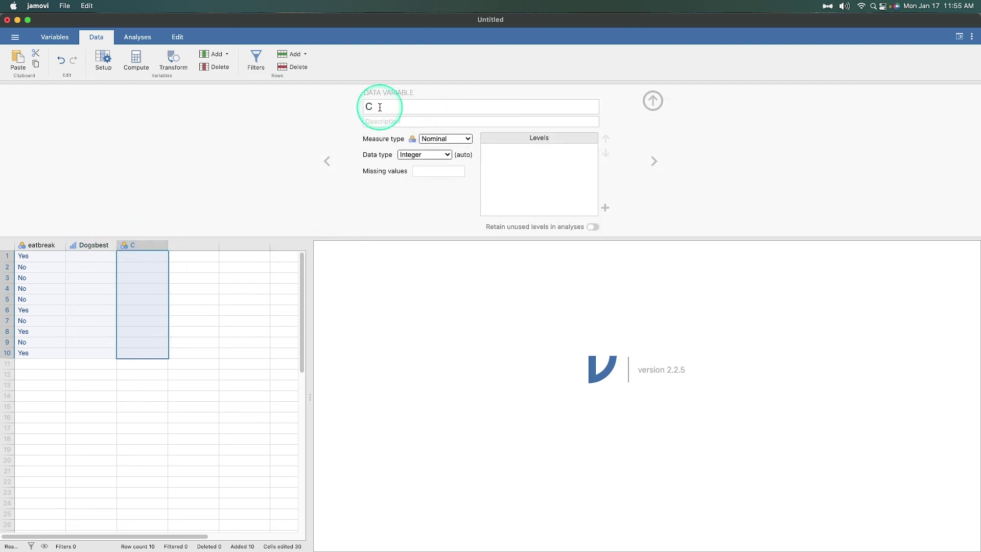
{"action": "left_click", "coordinate": [376, 122]}
{"action": "type", "text": "Cats are the best pet"}
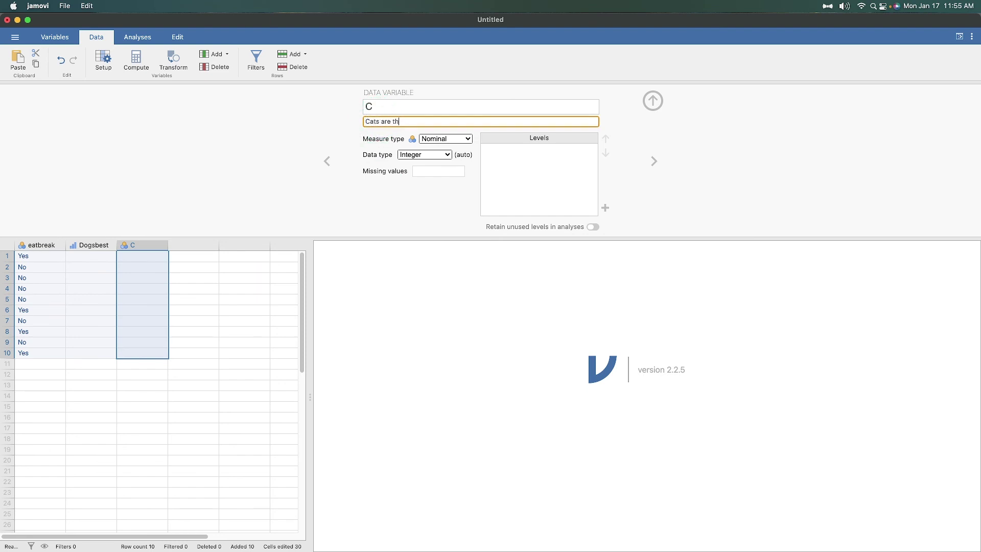
{"action": "left_click", "coordinate": [460, 102]}
{"action": "type", "text": "Catsbest"}
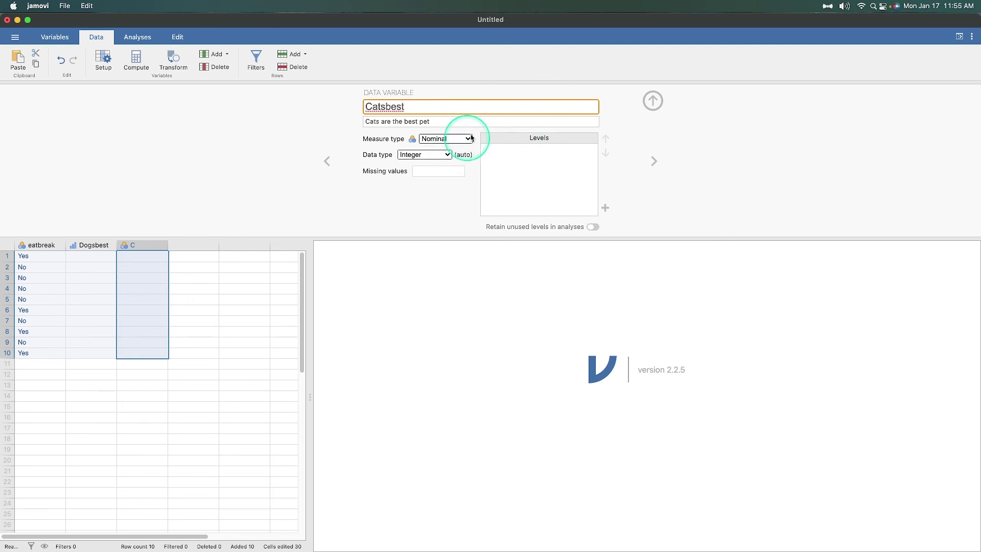
Set the measure type of Catsbest to Ordinal and close the variable settings.
{"action": "left_click", "coordinate": [445, 138]}
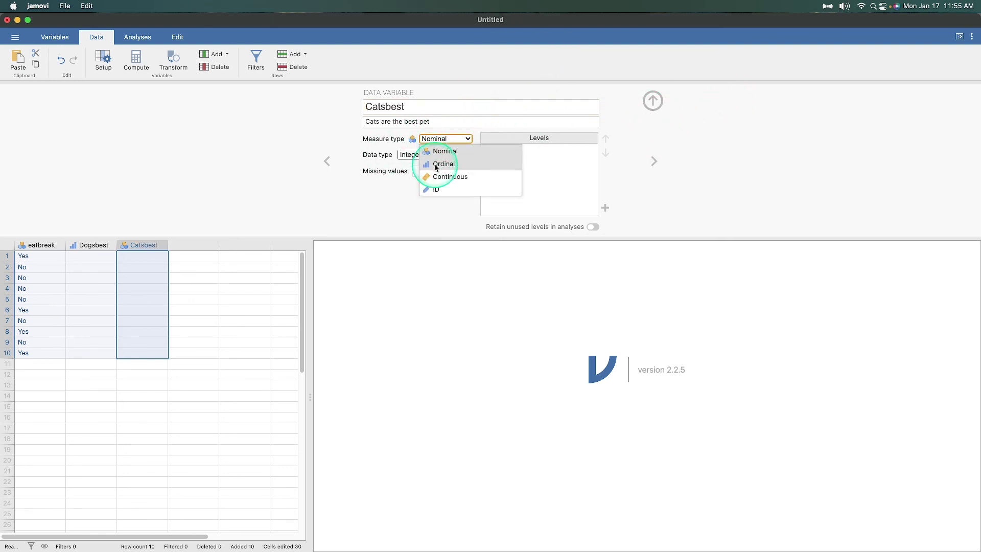
{"action": "left_click", "coordinate": [437, 164]}
{"action": "left_click", "coordinate": [655, 101]}
Add a data variable after Catsbest, named Doglove and described as "Dogs bring love and affection".
{"action": "double_click", "coordinate": [190, 92]}
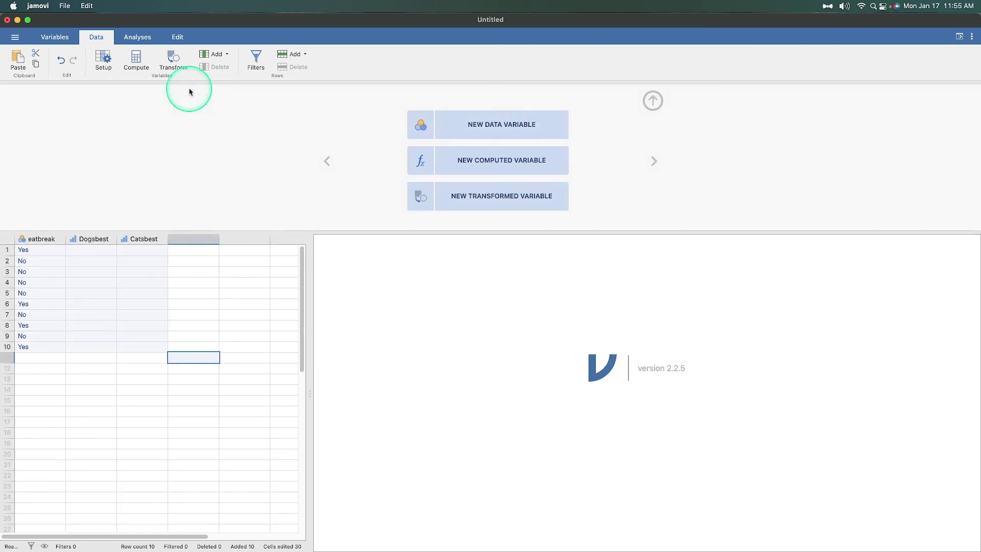
{"action": "left_click", "coordinate": [501, 123]}
{"action": "left_click", "coordinate": [383, 105]}
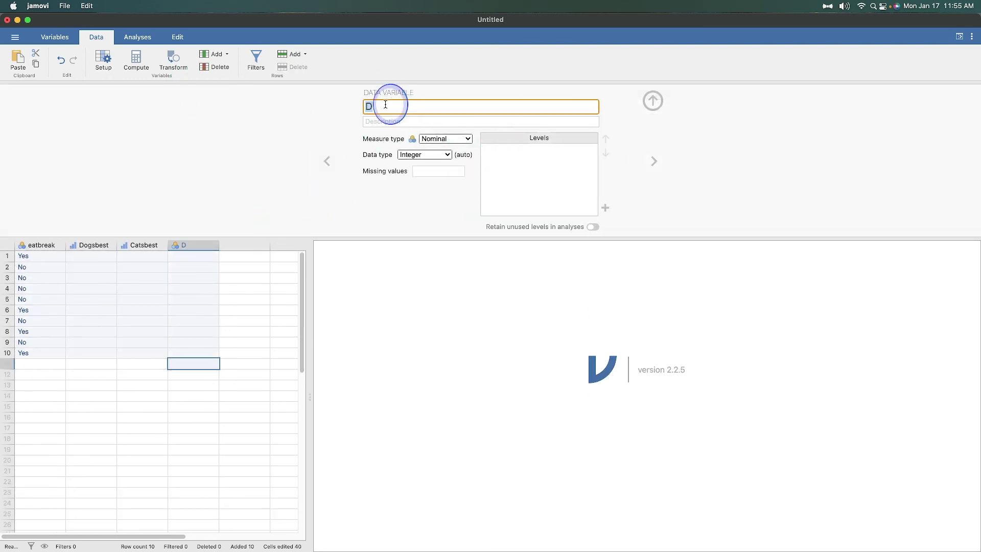
{"action": "left_click", "coordinate": [390, 122]}
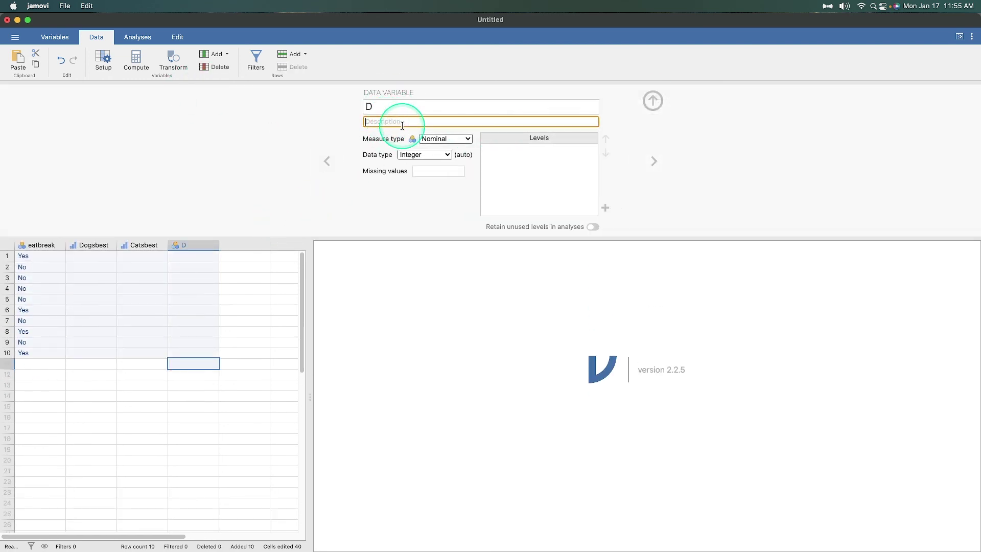
{"action": "type", "text": "Dogs bring love and affection"}
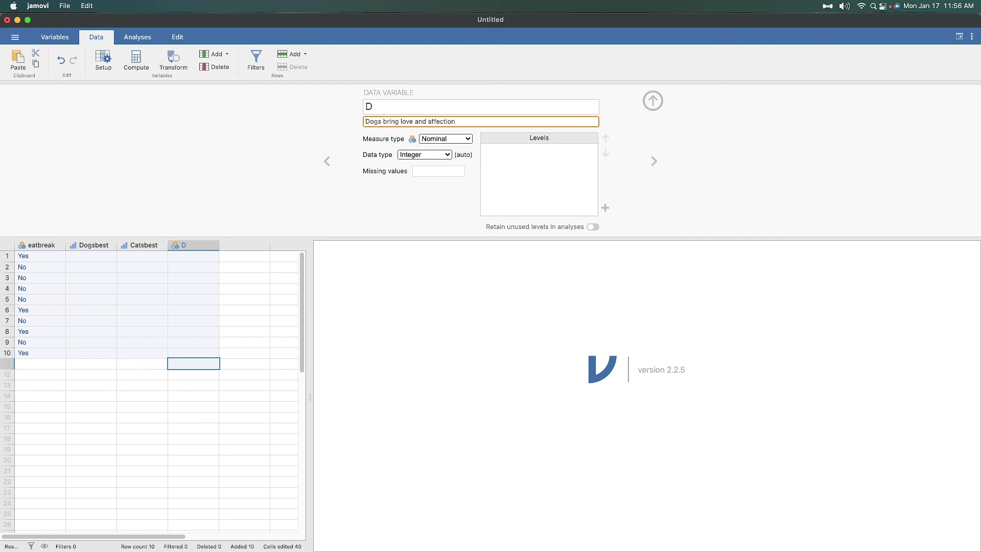
{"action": "left_click", "coordinate": [421, 109]}
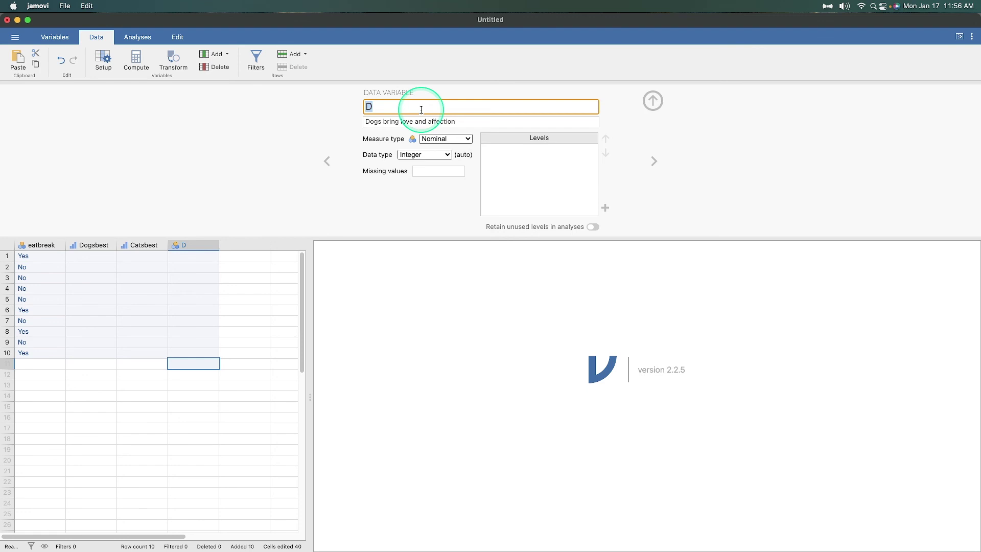
{"action": "type", "text": "Doglove"}
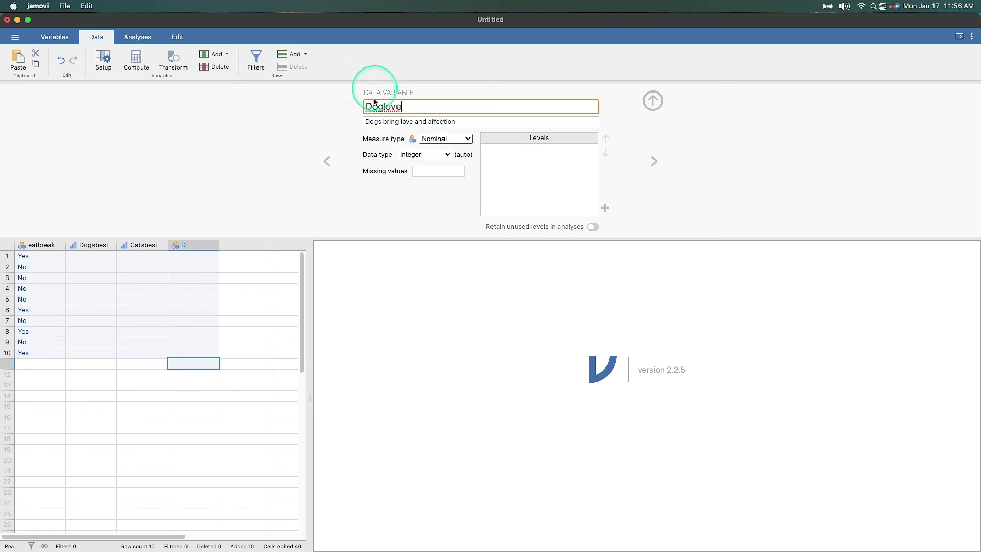
{"action": "key", "text": "Return"}
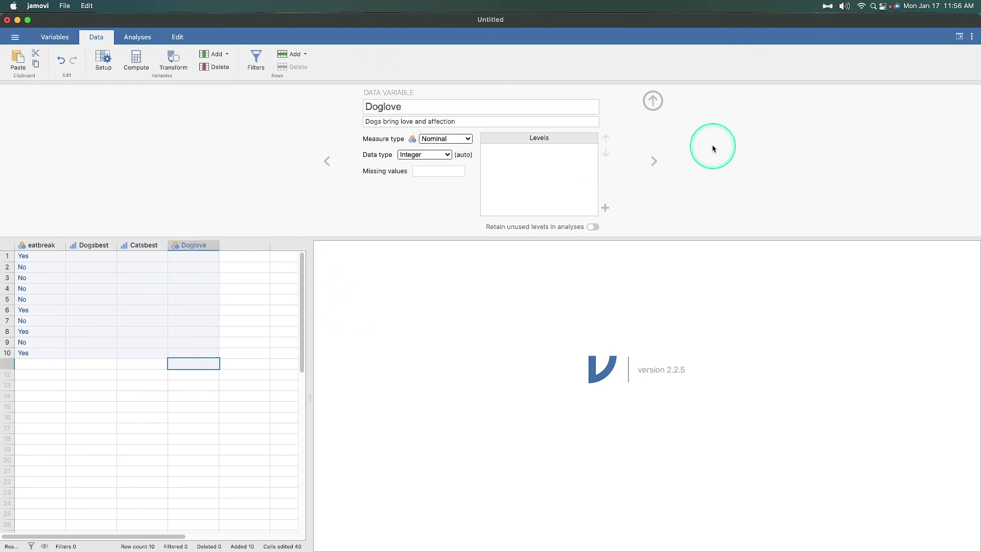
Set the measure type of the Doglove variable to Ordinal.
{"action": "left_click", "coordinate": [652, 101]}
{"action": "double_click", "coordinate": [194, 89]}
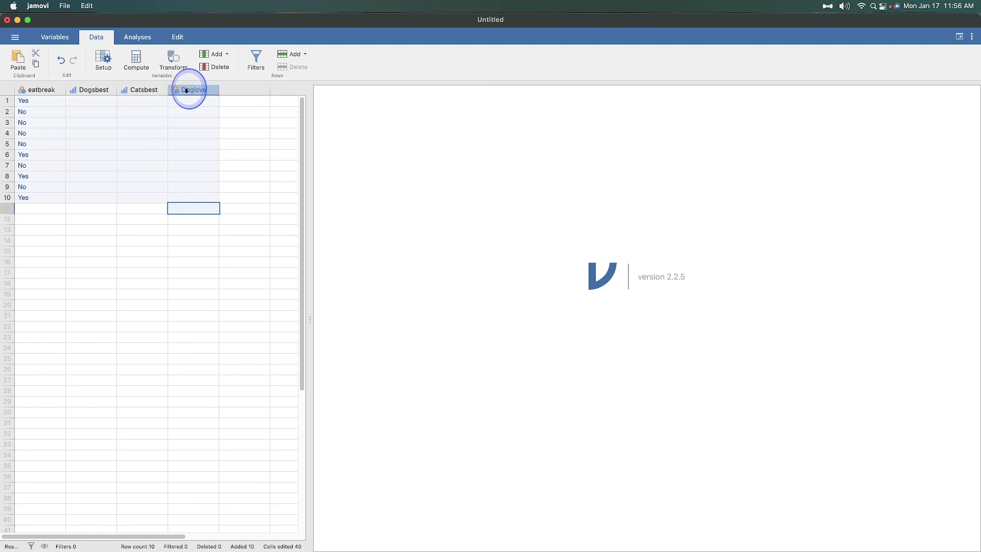
{"action": "left_click", "coordinate": [446, 139]}
{"action": "left_click", "coordinate": [443, 164]}
Enter 1, 2, 3, 4, 5, 5, 5, 2, 4, 4 in rows 1 to 10 of the Dogsbest column.
{"action": "left_click", "coordinate": [114, 260]}
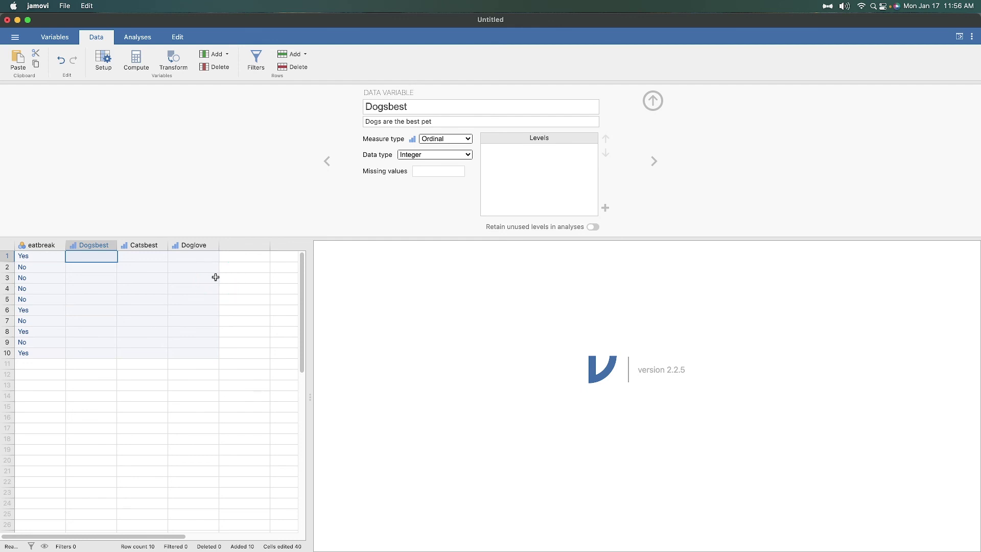
{"action": "type", "text": "1"}
{"action": "key", "text": "Return"}
{"action": "type", "text": "2"}
{"action": "key", "text": "Return"}
{"action": "type", "text": "33"}
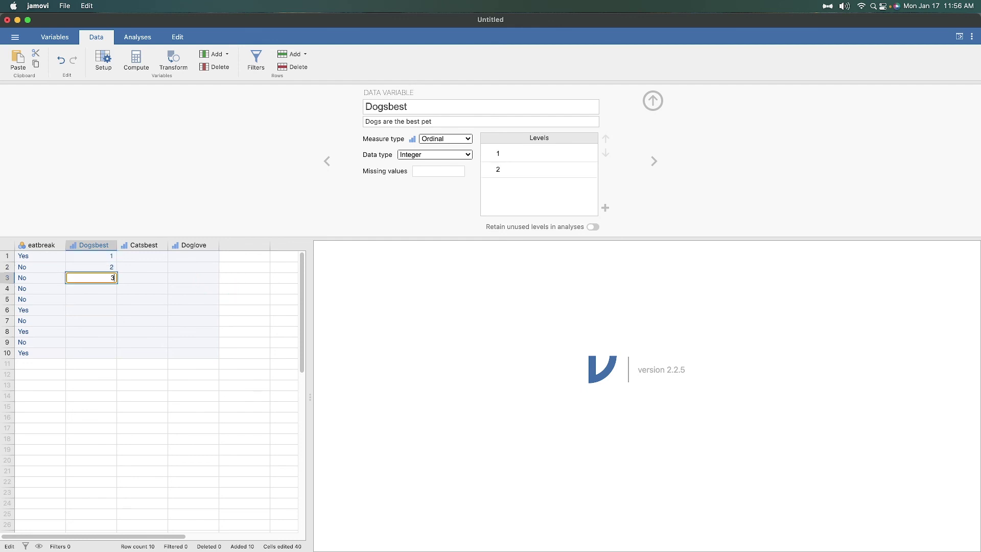
{"action": "key", "text": "Return"}
{"action": "type", "text": "4"}
{"action": "key", "text": "Return"}
{"action": "type", "text": "5"}
{"action": "key", "text": "Return"}
{"action": "type", "text": "5"}
{"action": "key", "text": "Return"}
{"action": "type", "text": "5"}
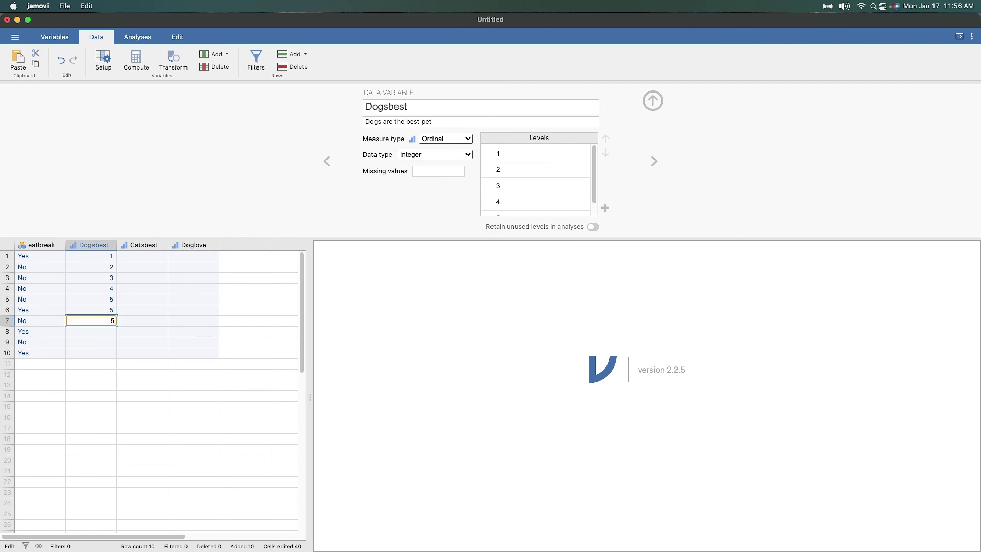
{"action": "key", "text": "Return"}
{"action": "type", "text": "2"}
{"action": "key", "text": "Return"}
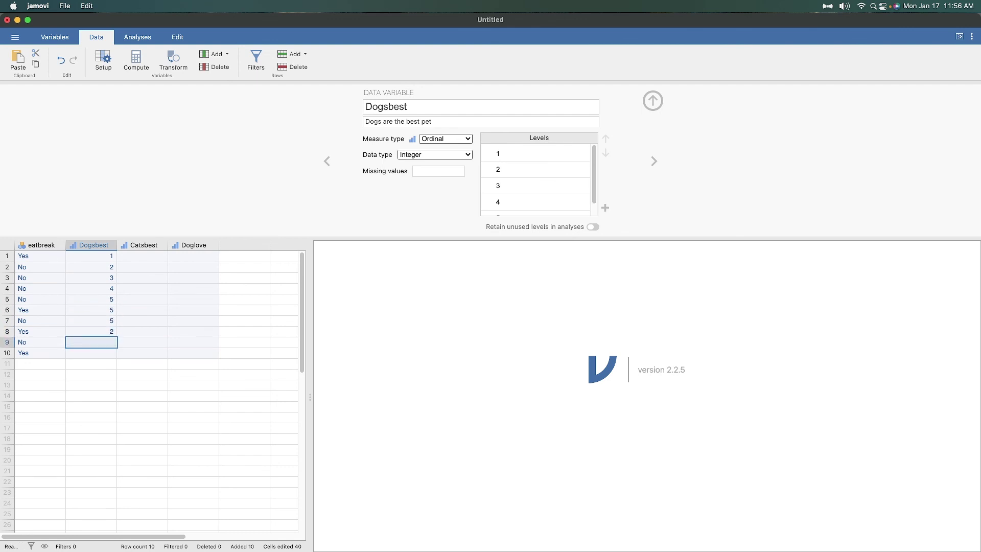
{"action": "type", "text": "4"}
{"action": "key", "text": "Return"}
{"action": "type", "text": "4"}
{"action": "key", "text": "Tab"}
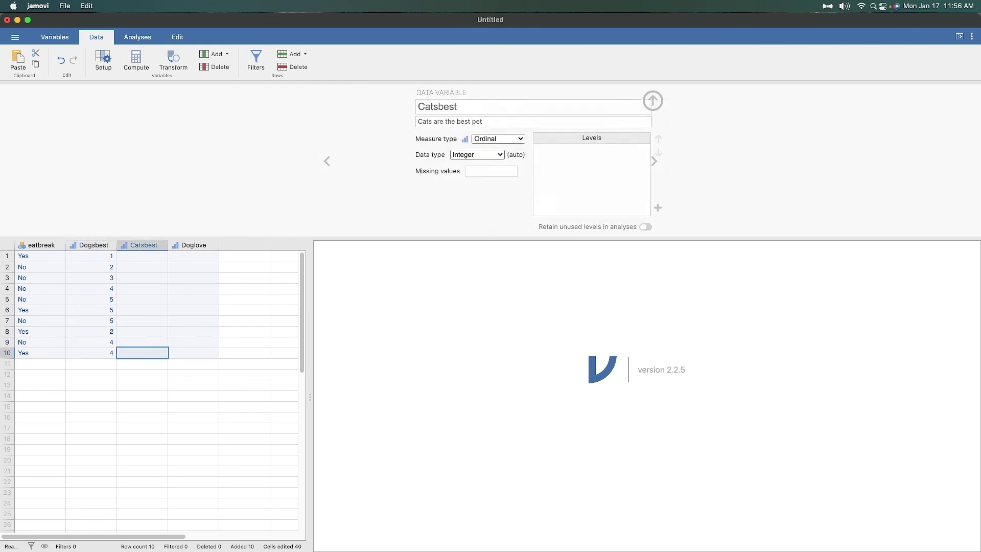
Enter 3, 3, 2, 1, 5, 2, 4, 4, 2, 1 in rows 1 to 10 of the Catsbest column.
{"action": "key", "text": "Up"}
{"action": "key", "text": "Up"}
{"action": "key", "text": "Up"}
{"action": "key", "text": "Up"}
{"action": "key", "text": "Up"}
{"action": "key", "text": "Up"}
{"action": "key", "text": "Up"}
{"action": "key", "text": "Up"}
{"action": "key", "text": "Up"}
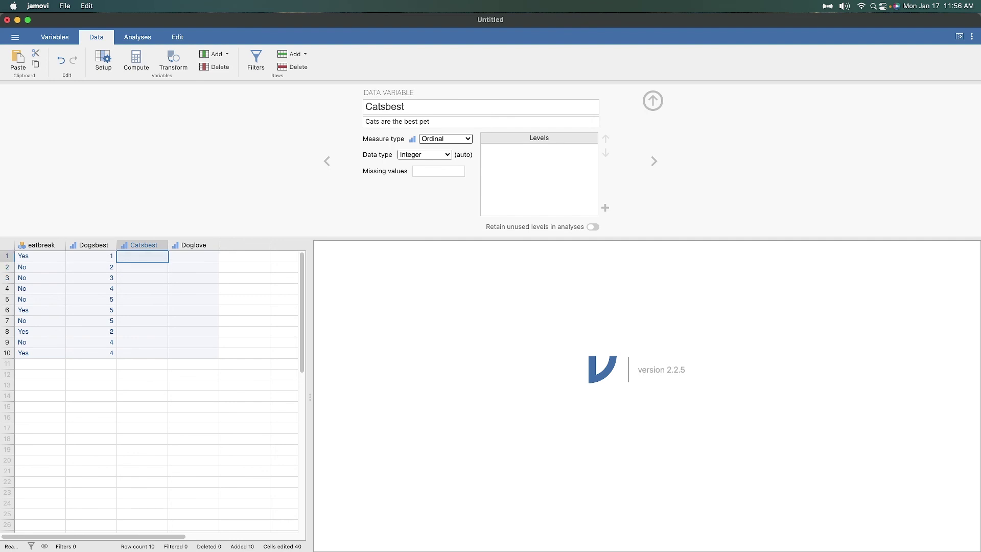
{"action": "type", "text": "3"}
{"action": "key", "text": "Return"}
{"action": "type", "text": "3"}
{"action": "key", "text": "Return"}
{"action": "type", "text": "2"}
{"action": "key", "text": "Return"}
{"action": "type", "text": "1"}
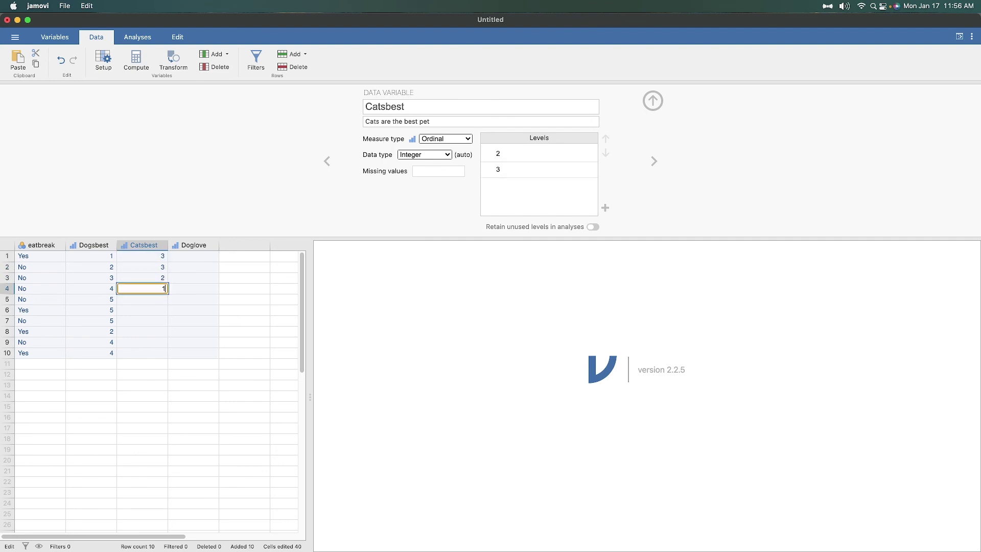
{"action": "key", "text": "Return"}
{"action": "type", "text": "5"}
{"action": "key", "text": "Return"}
{"action": "type", "text": "2"}
{"action": "key", "text": "Return"}
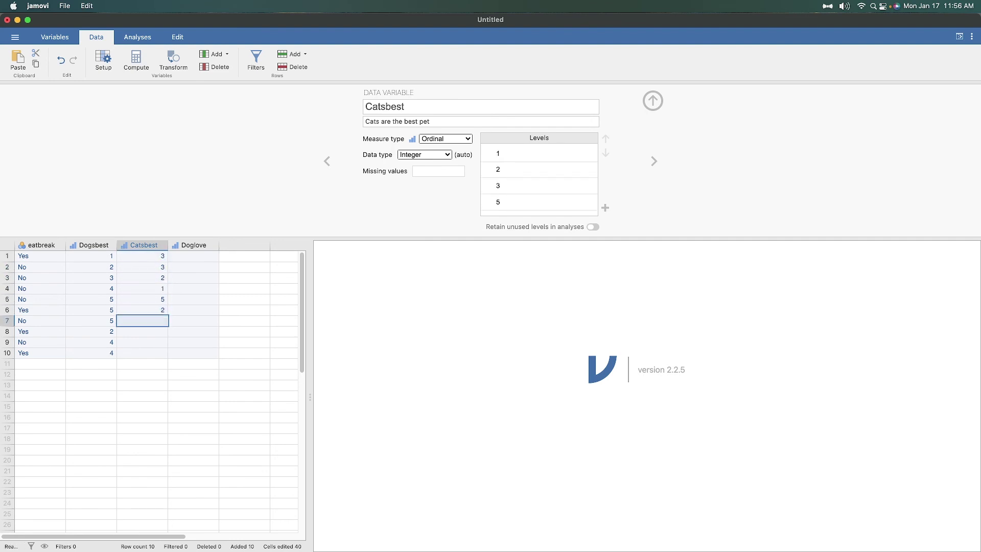
{"action": "type", "text": "4"}
{"action": "key", "text": "Return"}
{"action": "type", "text": "4"}
{"action": "key", "text": "Return"}
{"action": "type", "text": "2"}
{"action": "key", "text": "Return"}
{"action": "type", "text": "1"}
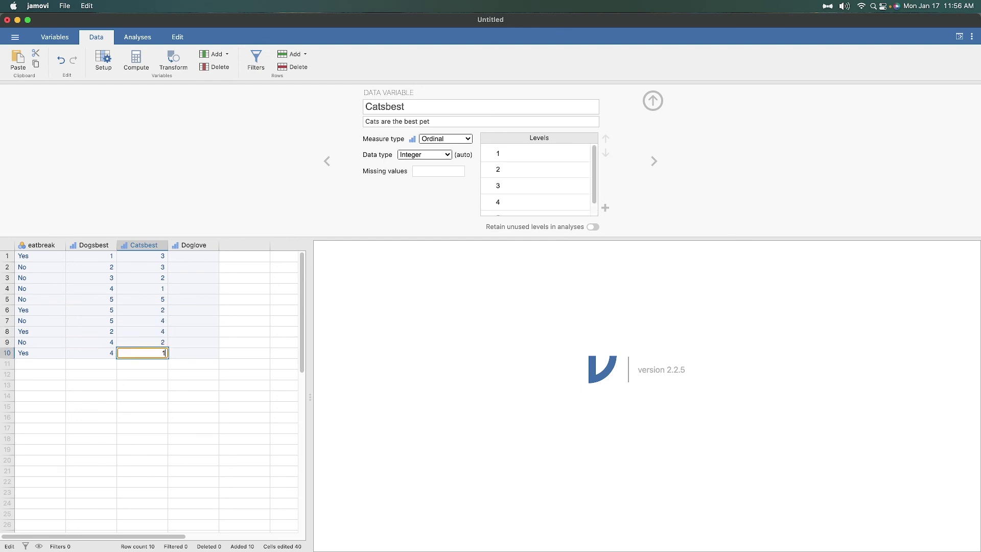
Enter 5, 5, 5, 4, 3, 1, 3, 2, 1, 1 in rows 1 to 10 of the Doglove column and close the variable editor.
{"action": "key", "text": "Tab"}
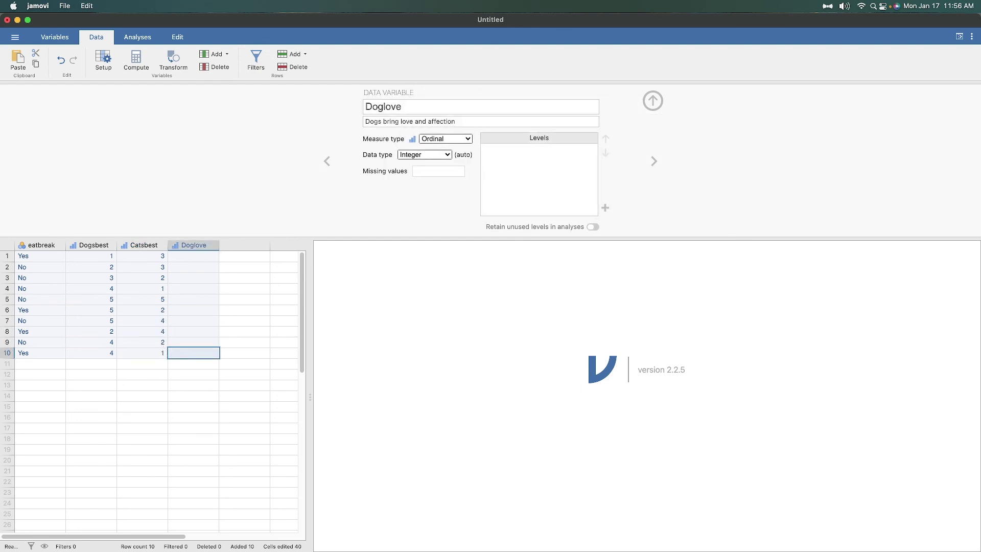
{"action": "key", "text": "Up"}
{"action": "key", "text": "Up"}
{"action": "key", "text": "Up"}
{"action": "key", "text": "Up"}
{"action": "key", "text": "Up"}
{"action": "key", "text": "Up"}
{"action": "key", "text": "Up"}
{"action": "key", "text": "Up"}
{"action": "key", "text": "Up"}
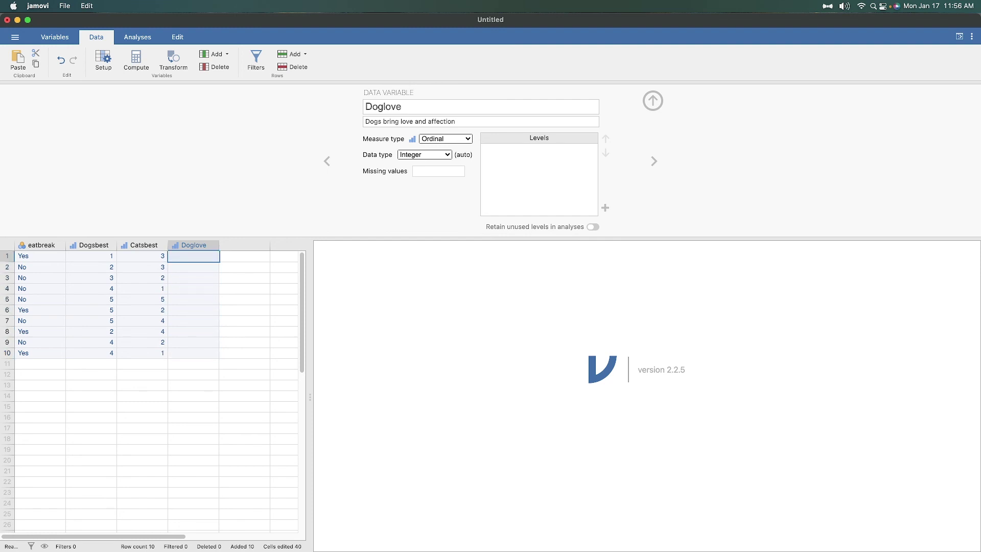
{"action": "type", "text": "5"}
{"action": "key", "text": "Return"}
{"action": "type", "text": "5"}
{"action": "key", "text": "Return"}
{"action": "type", "text": "5"}
{"action": "key", "text": "Return"}
{"action": "type", "text": "4"}
{"action": "key", "text": "Return"}
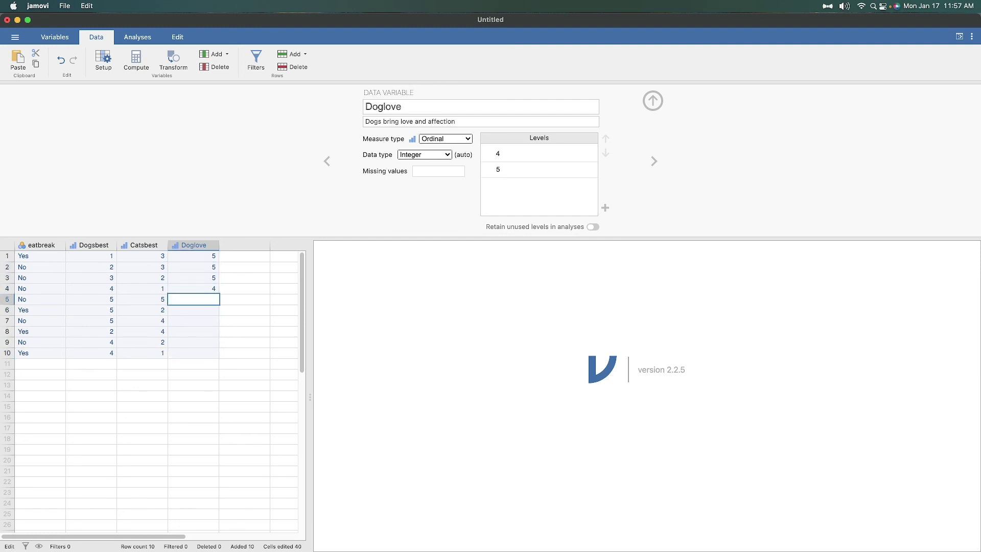
{"action": "type", "text": "3"}
{"action": "key", "text": "Return"}
{"action": "type", "text": "1"}
{"action": "key", "text": "Return"}
{"action": "type", "text": "3"}
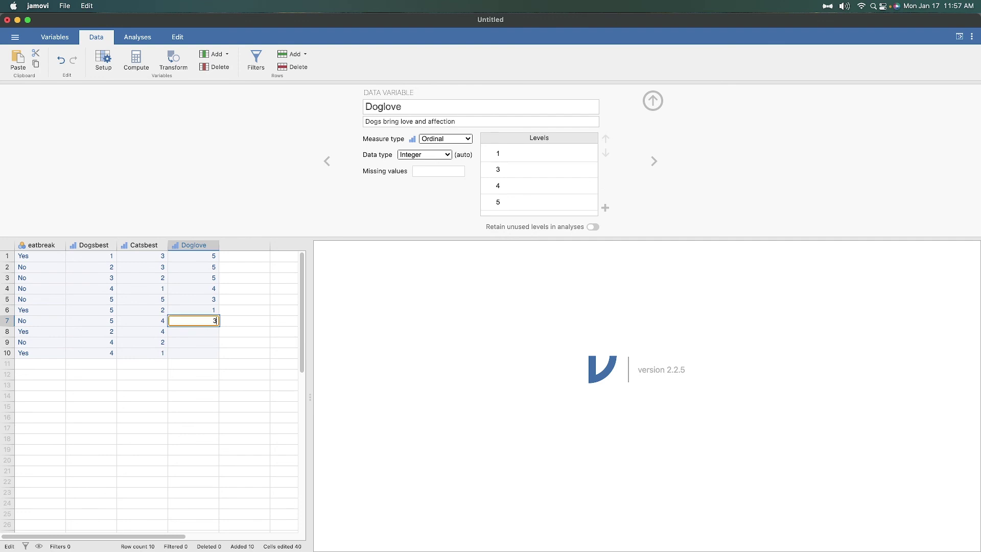
{"action": "key", "text": "Return"}
{"action": "type", "text": "2"}
{"action": "key", "text": "Return"}
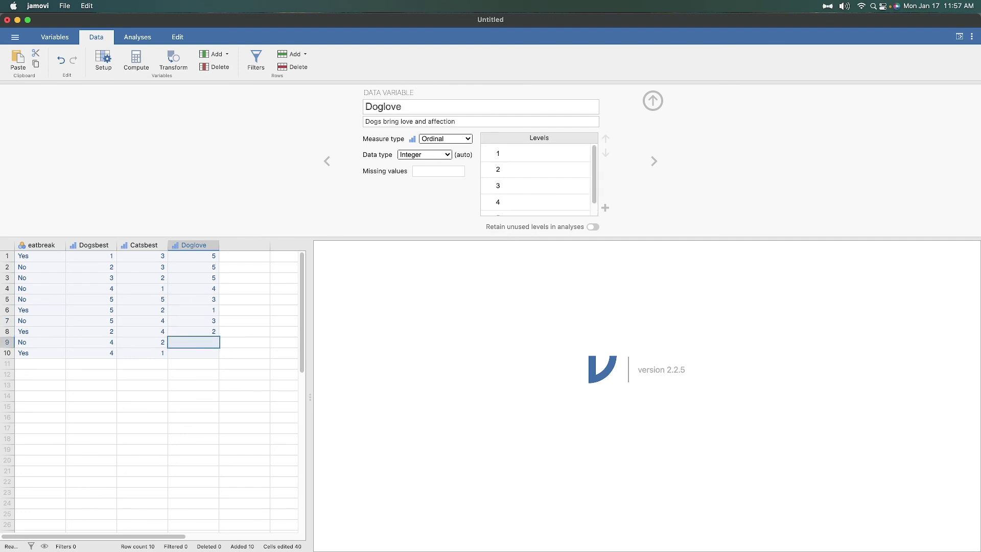
{"action": "type", "text": "1"}
{"action": "key", "text": "Return"}
{"action": "type", "text": "1"}
{"action": "key", "text": "Tab"}
{"action": "key", "text": "Left"}
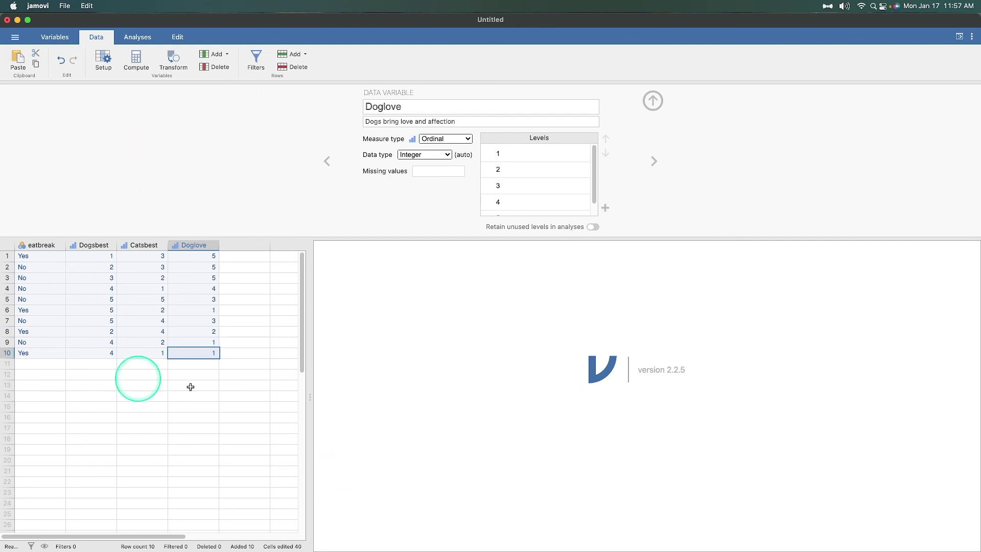
{"action": "left_click", "coordinate": [652, 101]}
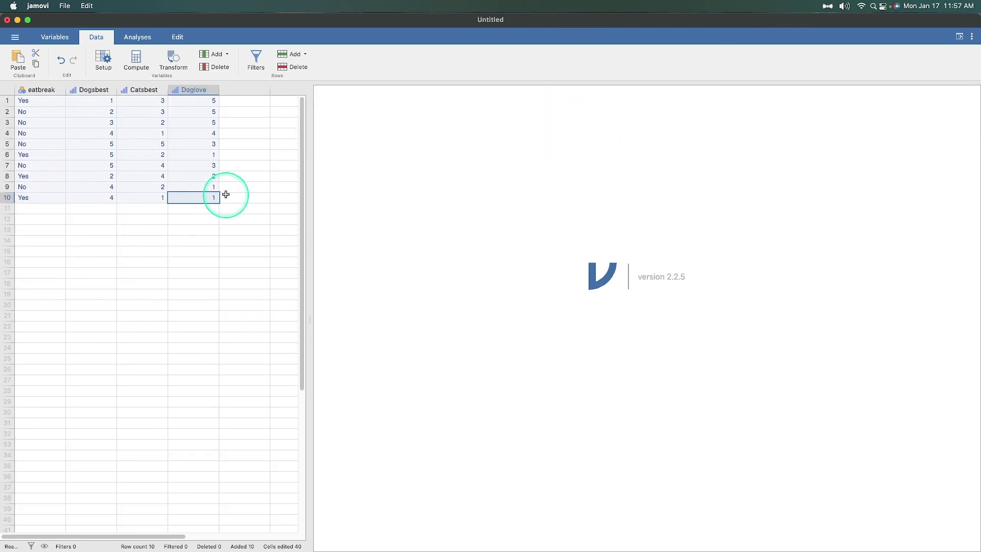